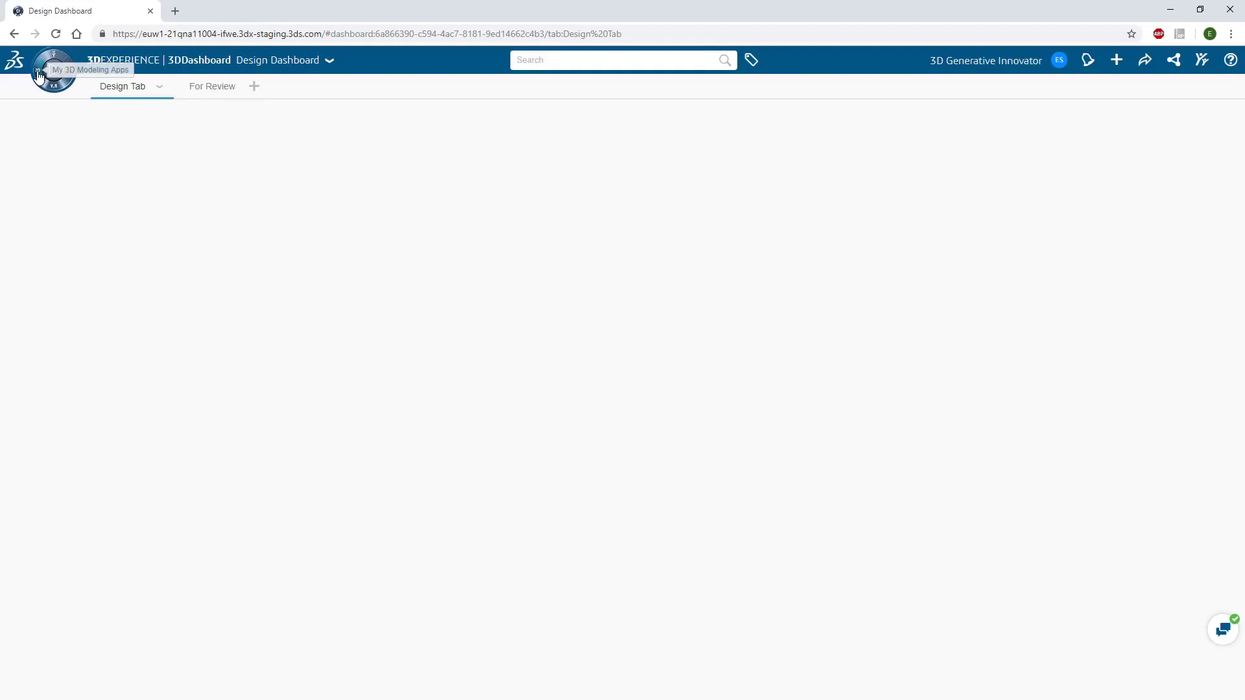
# Add the xGenerative Design app to the Design Tab and maximize it in the dashboard.
pyautogui.click(37, 76)
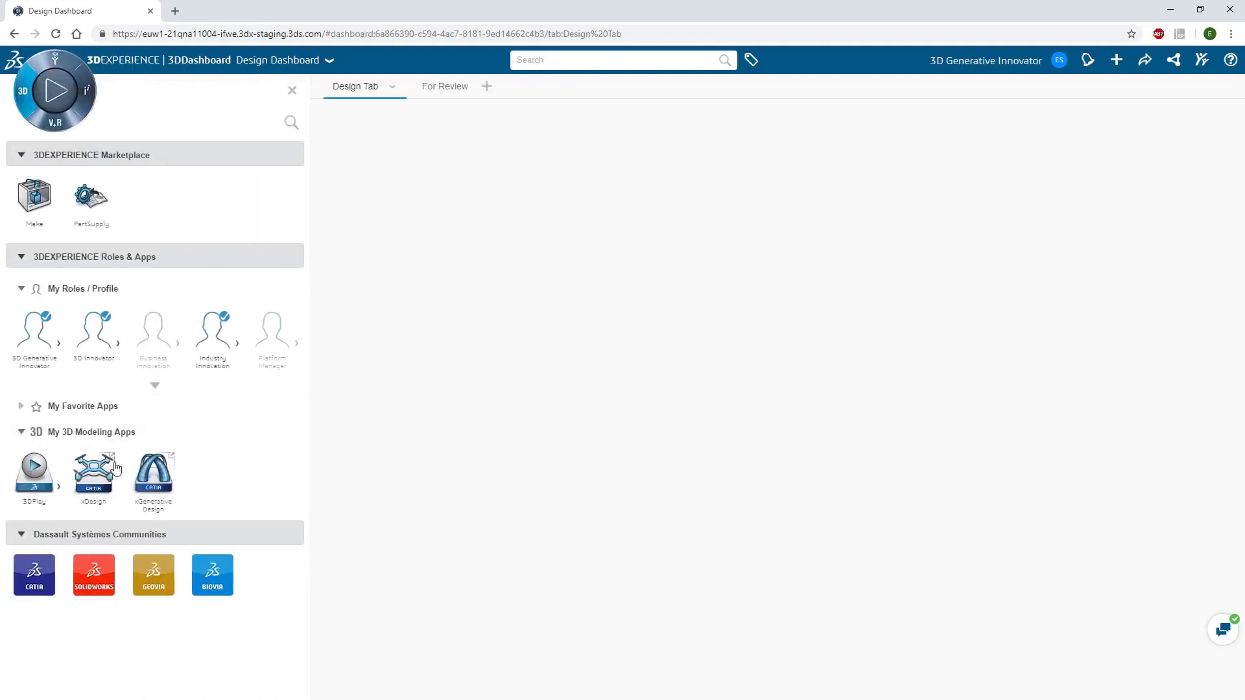
pyautogui.moveTo(163, 480); pyautogui.dragTo(452, 225)
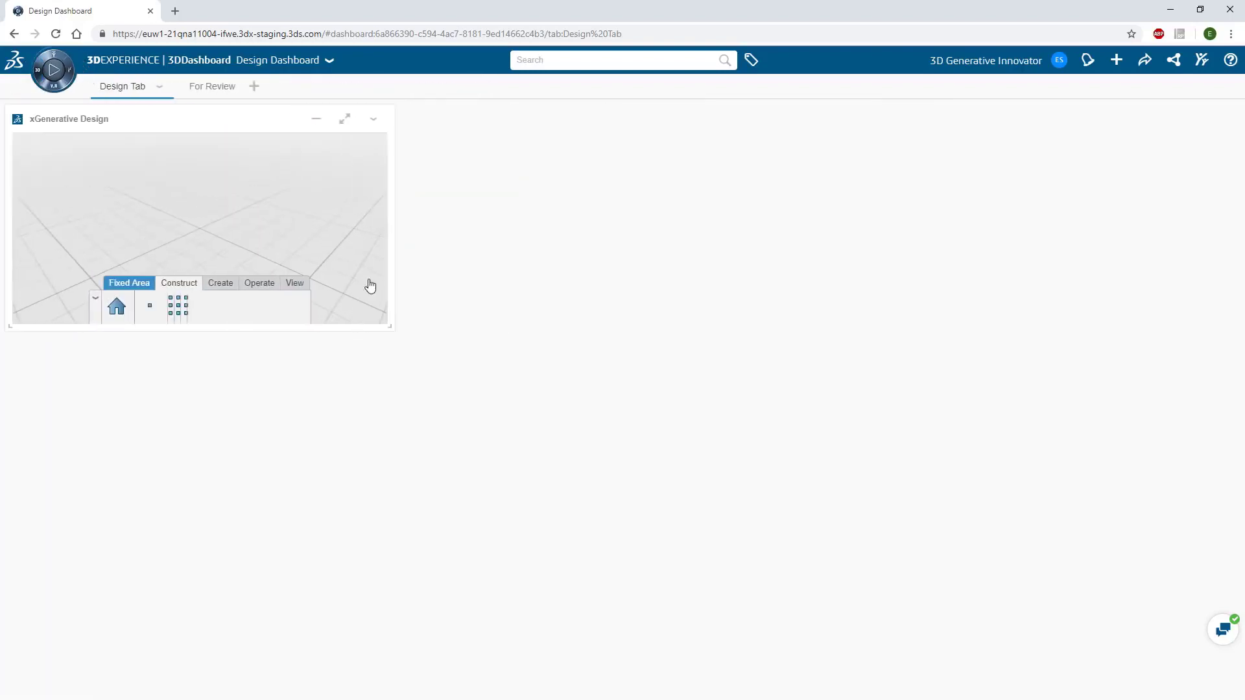
pyautogui.click(358, 121)
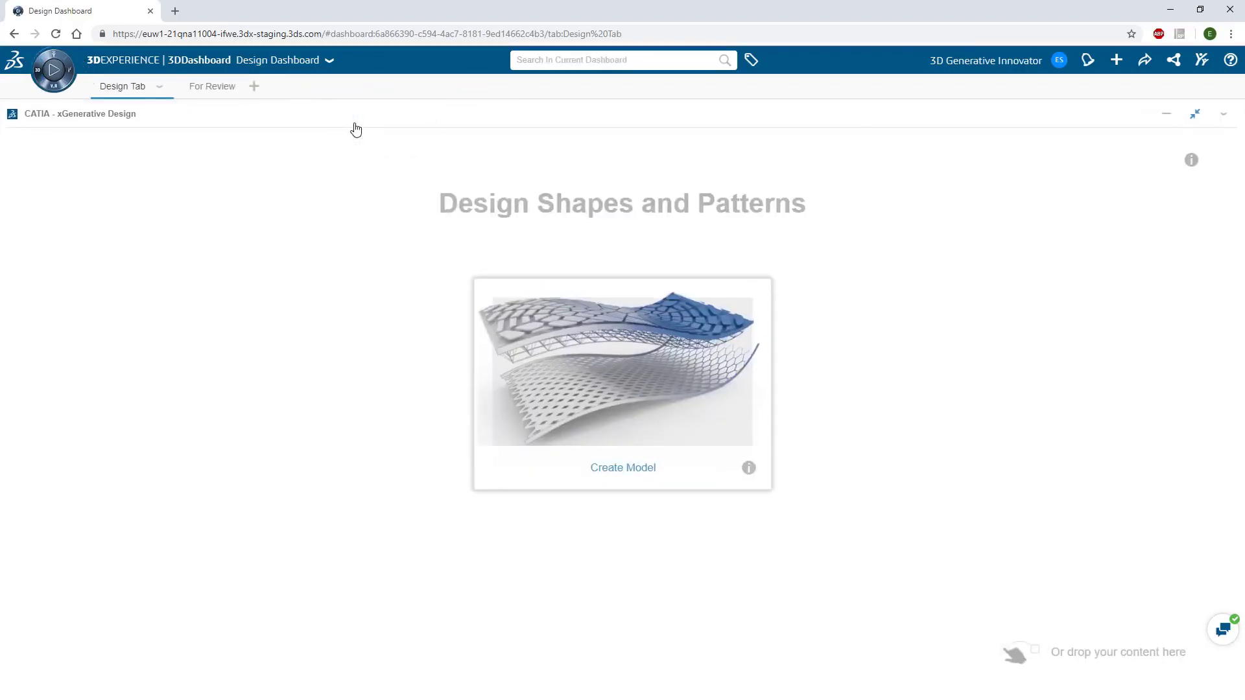
# Create a new model named My 3D Design and begin a new line.
pyautogui.click(608, 371)
pyautogui.click(778, 339)
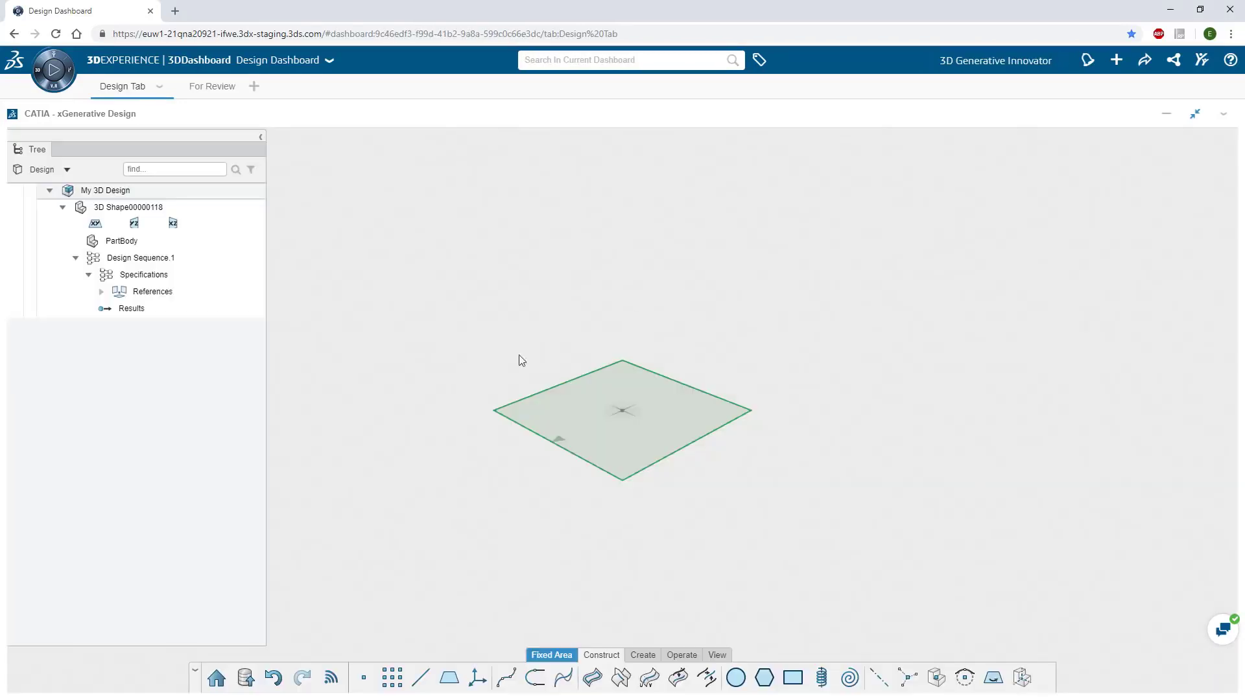
pyautogui.click(421, 678)
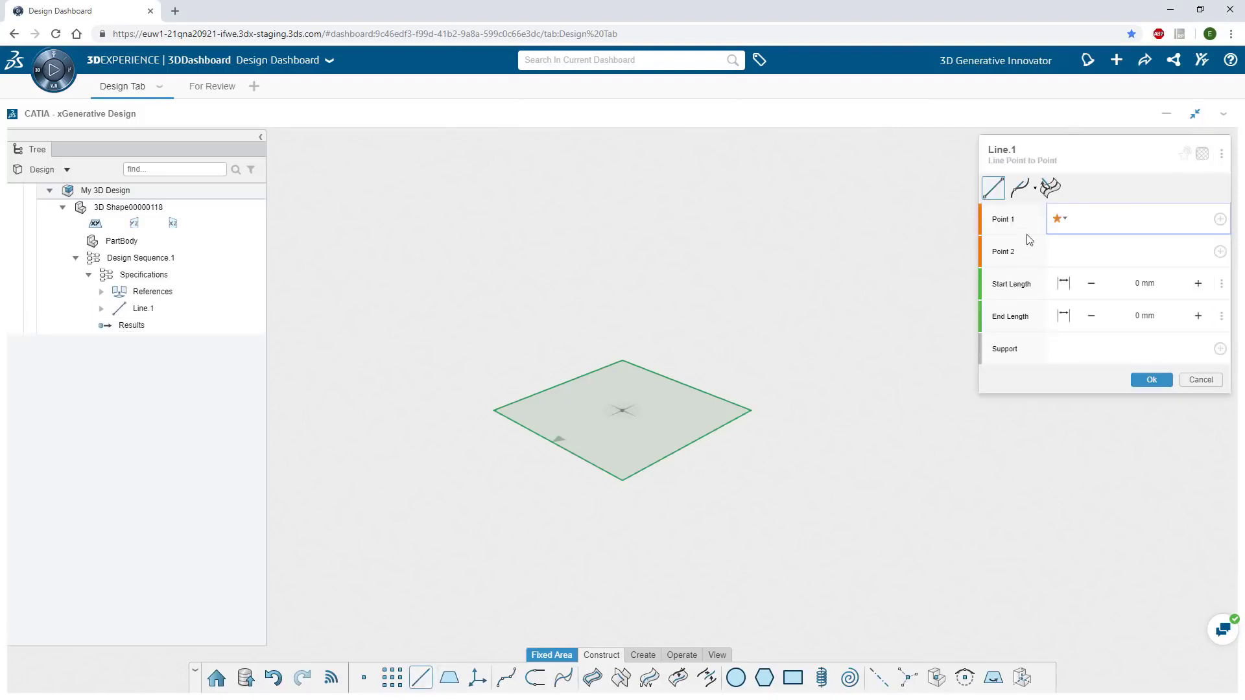
# Make the line Point-Direction type, starting at the origin and normal to the xy plane.
pyautogui.click(1034, 189)
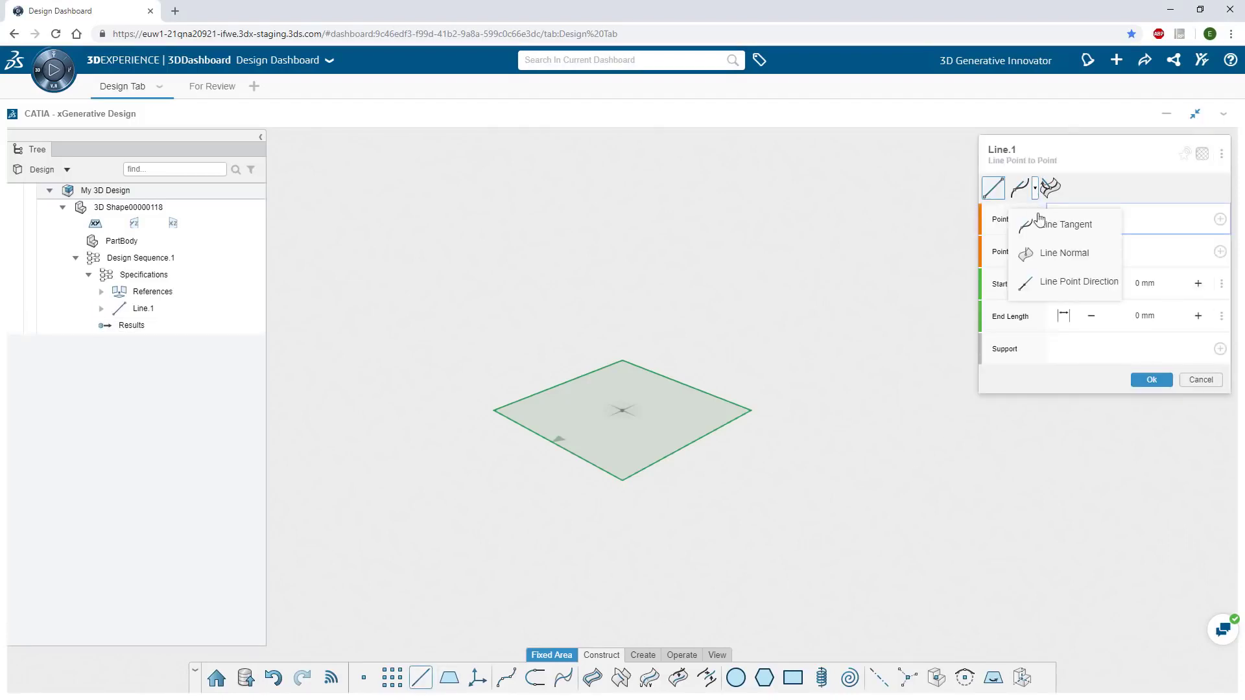
pyautogui.click(1052, 284)
pyautogui.click(1064, 219)
pyautogui.click(1125, 285)
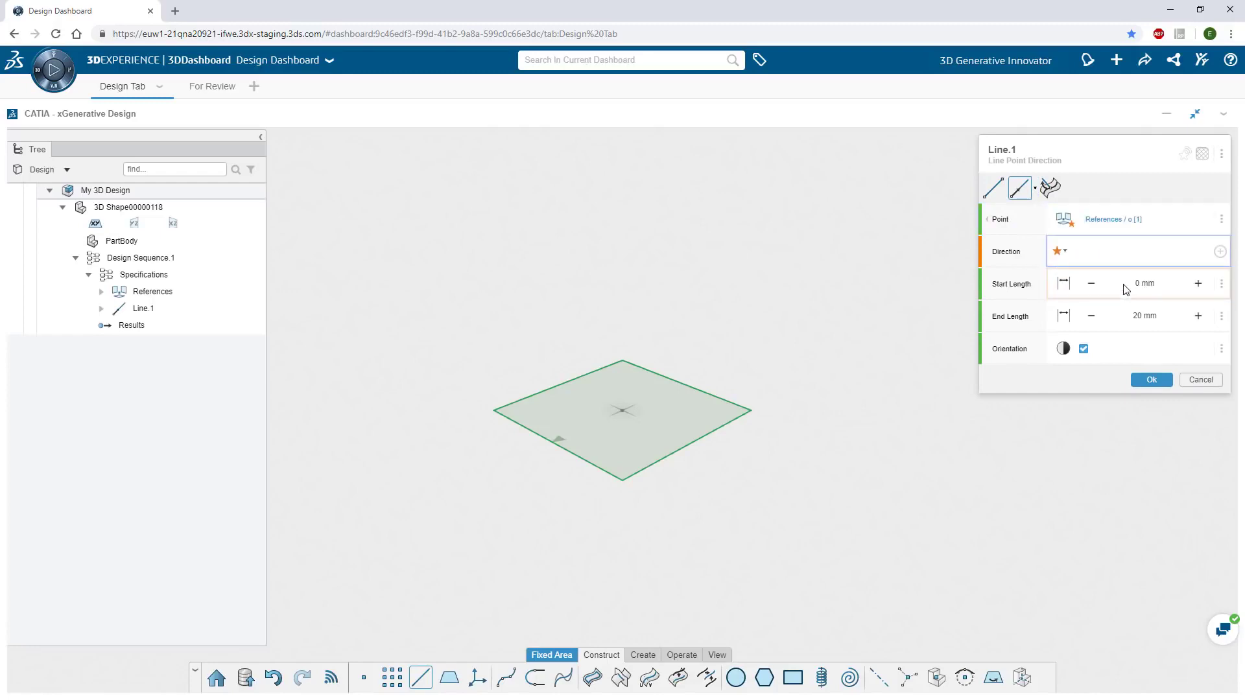
pyautogui.click(718, 403)
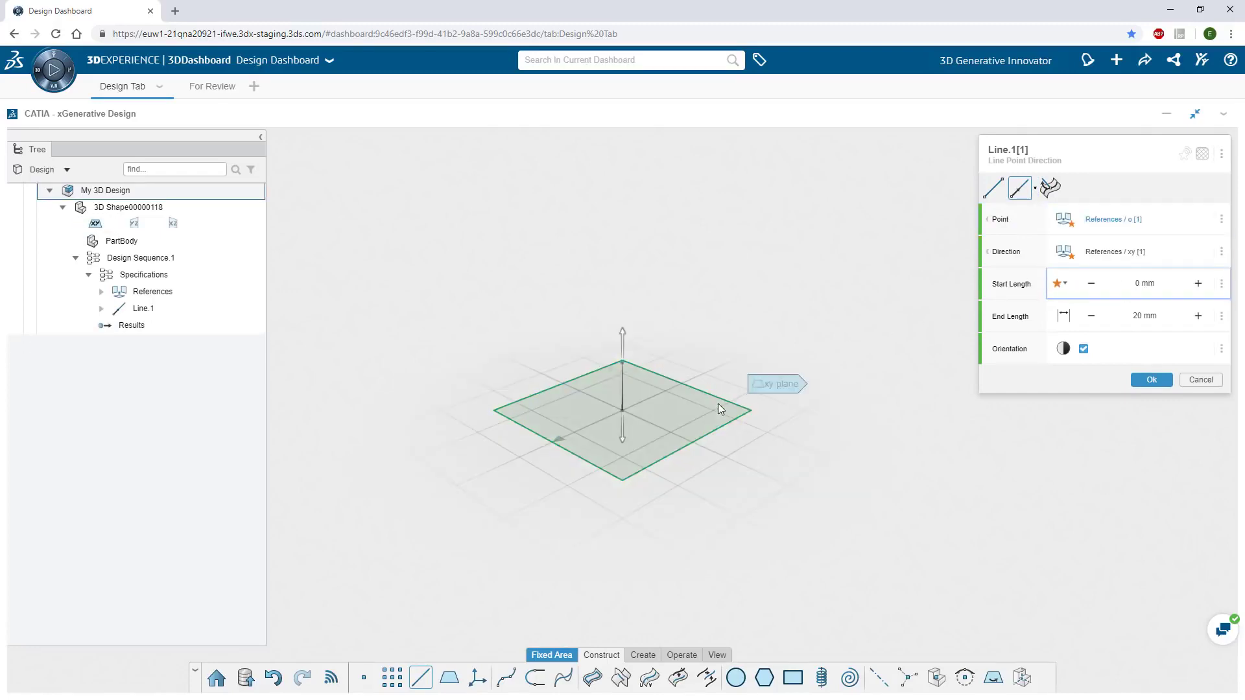
# Set the line's end length to 150 mm and create Line.1.
pyautogui.moveTo(670, 384); pyautogui.dragTo(669, 198)
pyautogui.moveTo(589, 270); pyautogui.dragTo(600, 411, button='middle')
pyautogui.click(740, 333)
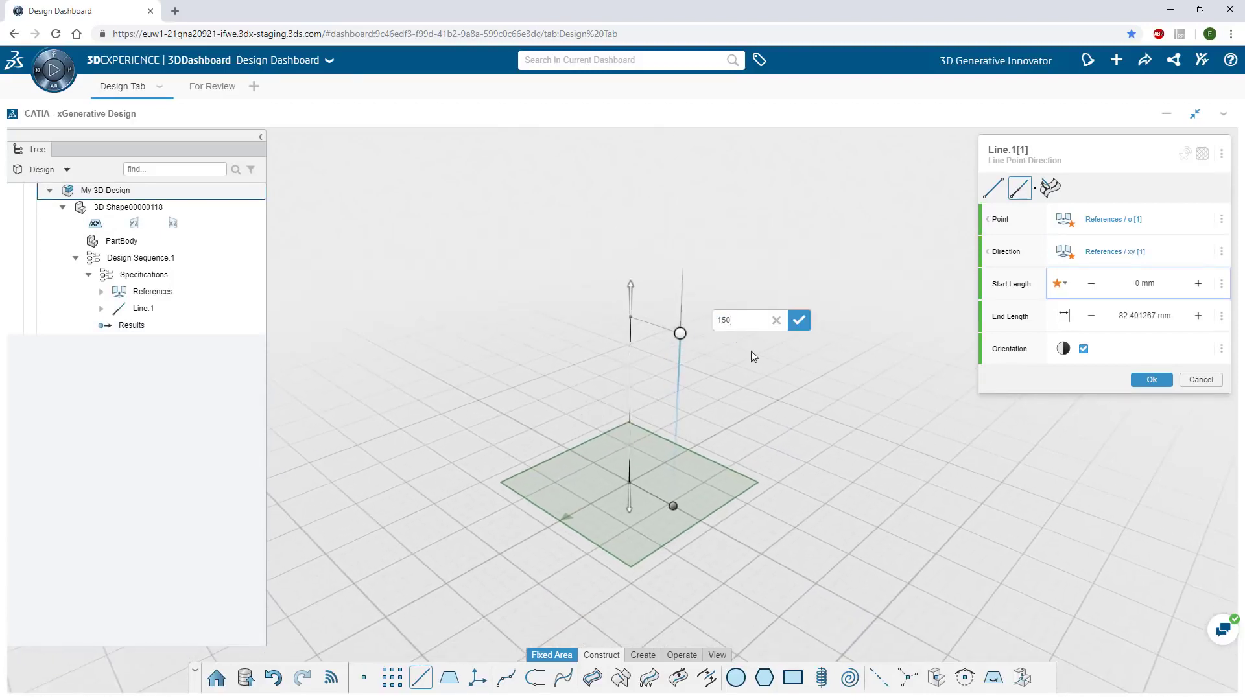
pyautogui.press('Return')
pyautogui.moveTo(793, 328); pyautogui.dragTo(809, 364, button='middle')
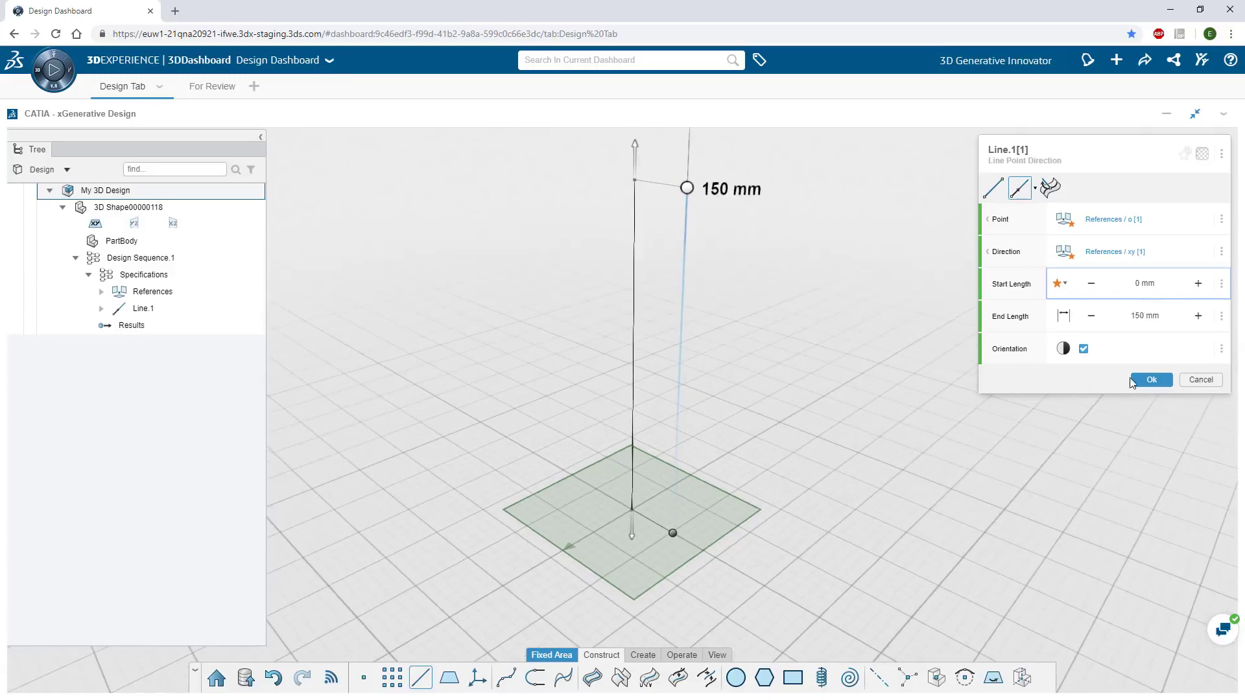
pyautogui.click(1137, 383)
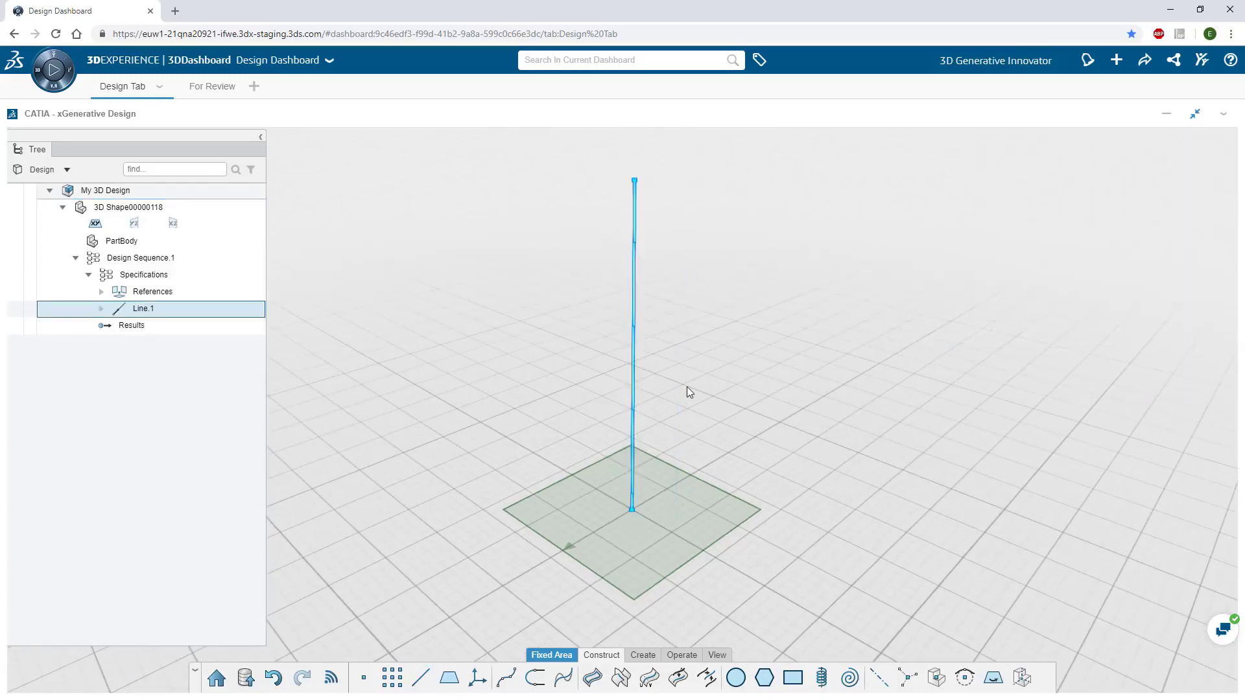
# Divide Line.1 into five points as Divide.1.
pyautogui.click(632, 368)
pyautogui.click(705, 326)
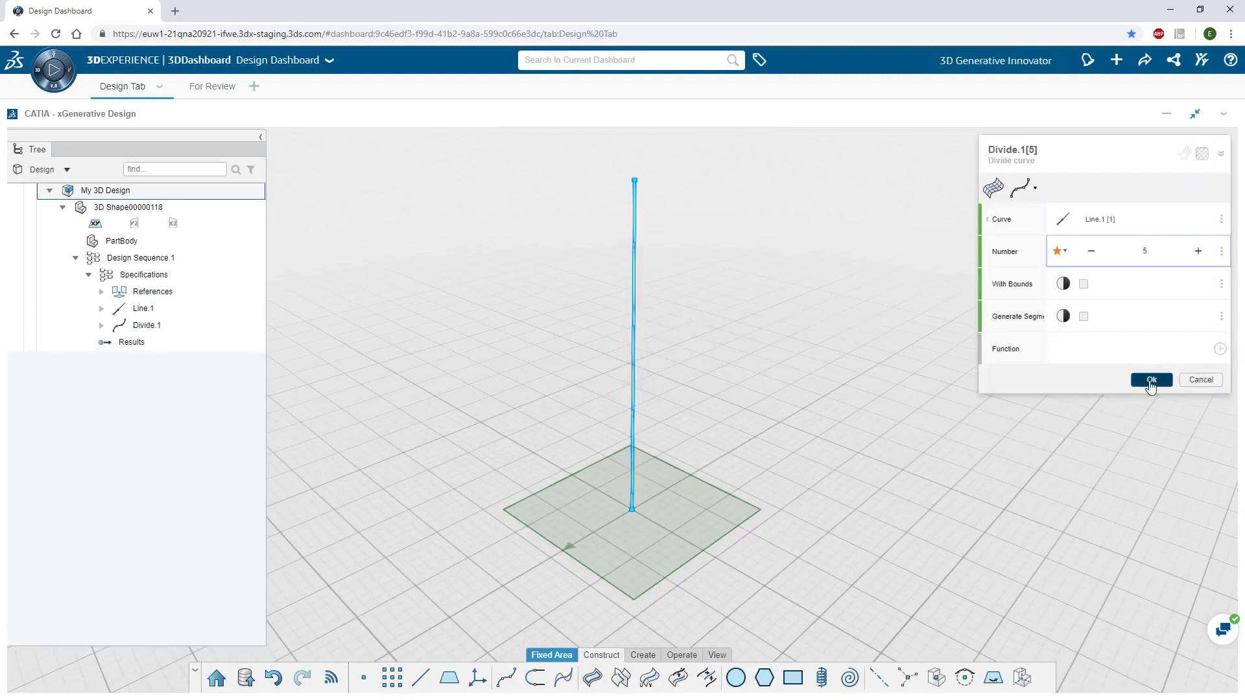
pyautogui.click(1151, 381)
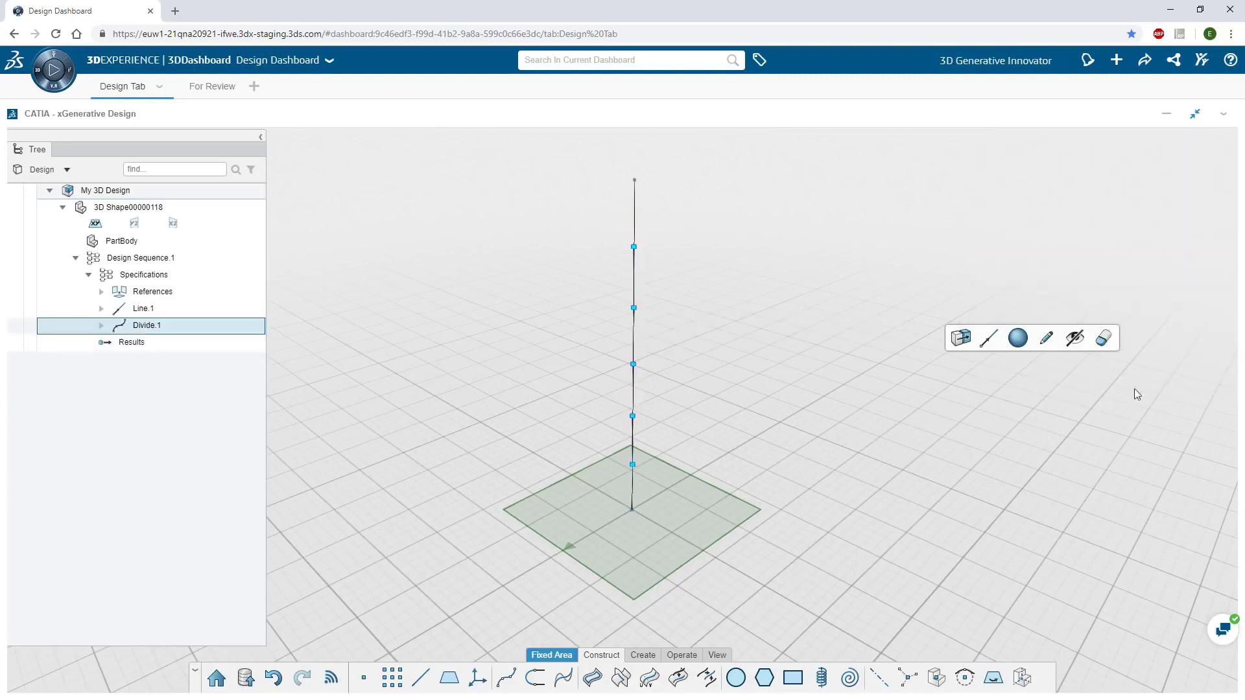
# Create Plane.1 as planes normal to Line.1 at each division point.
pyautogui.click(449, 678)
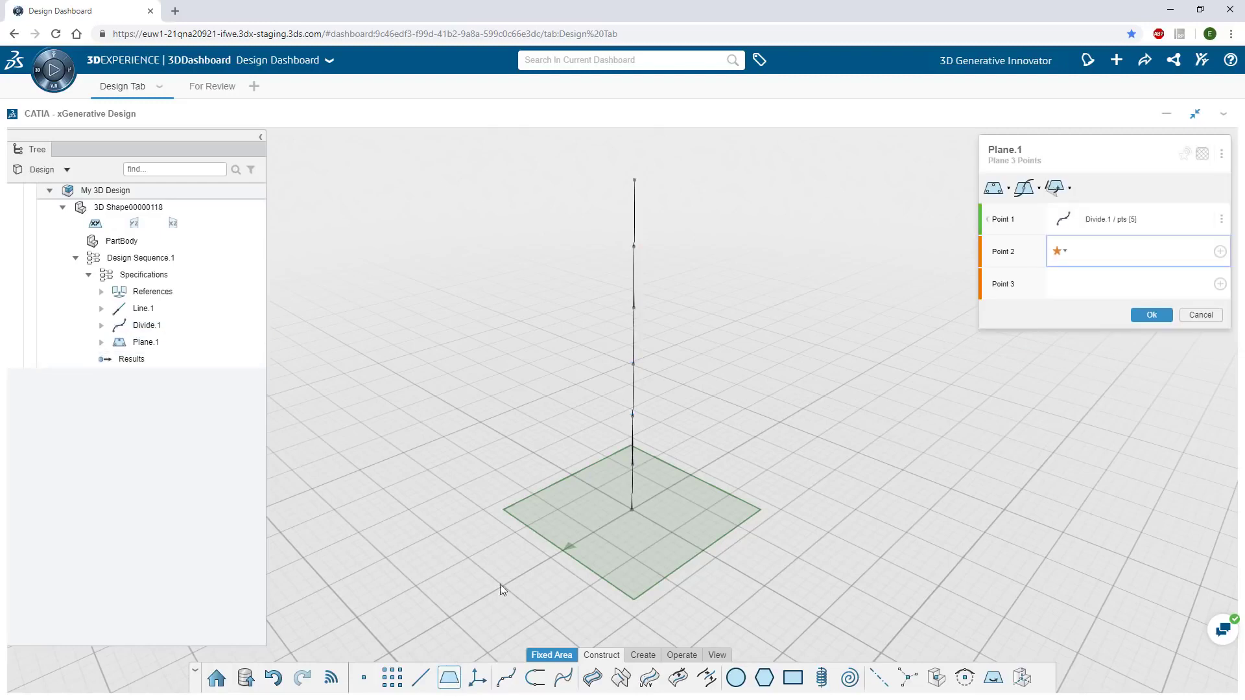
pyautogui.click(1024, 189)
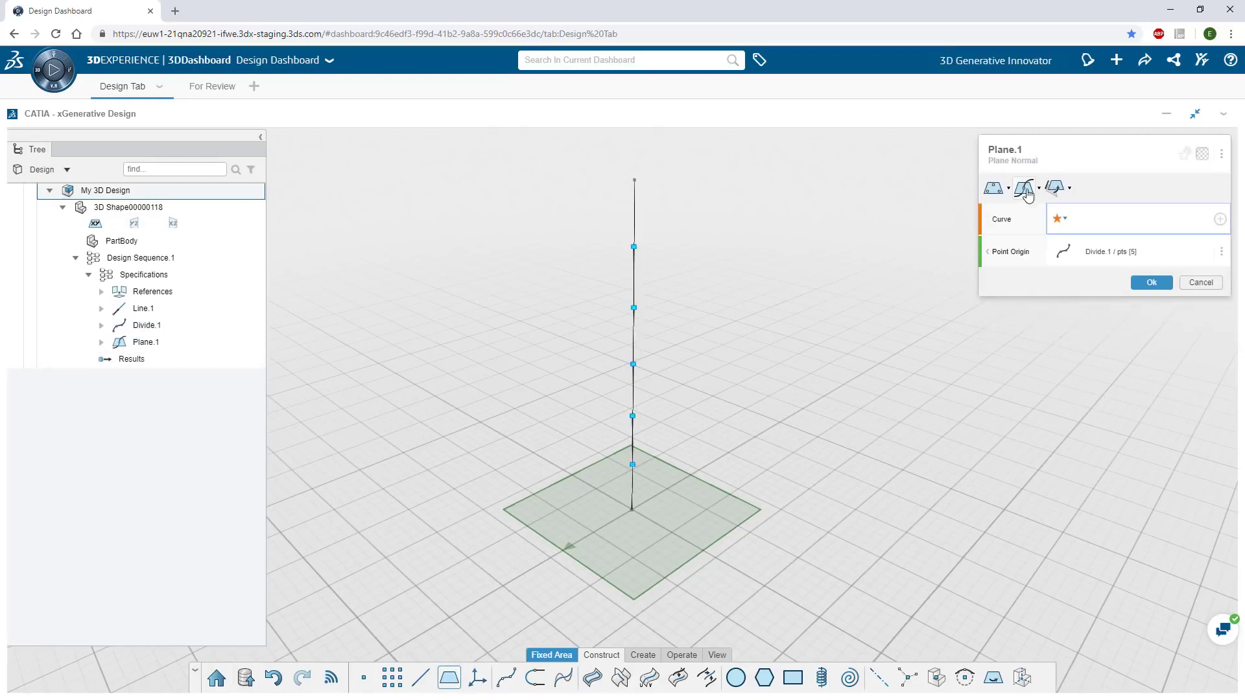
pyautogui.click(633, 348)
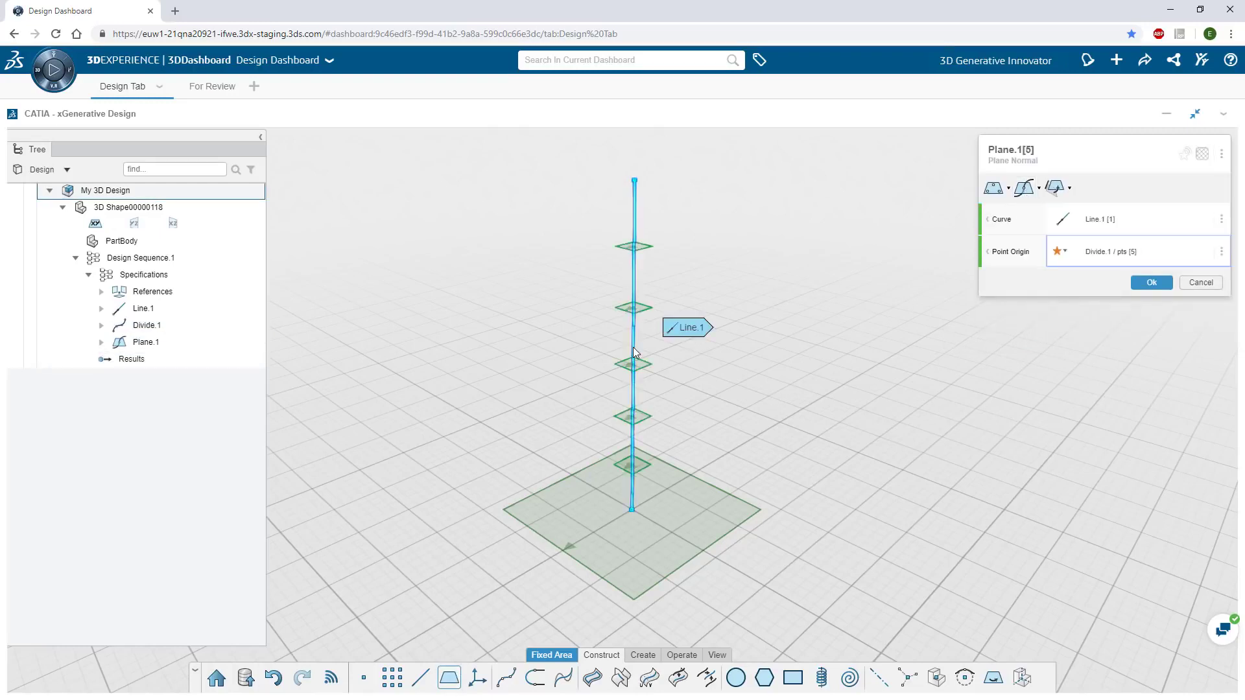
pyautogui.press('Return')
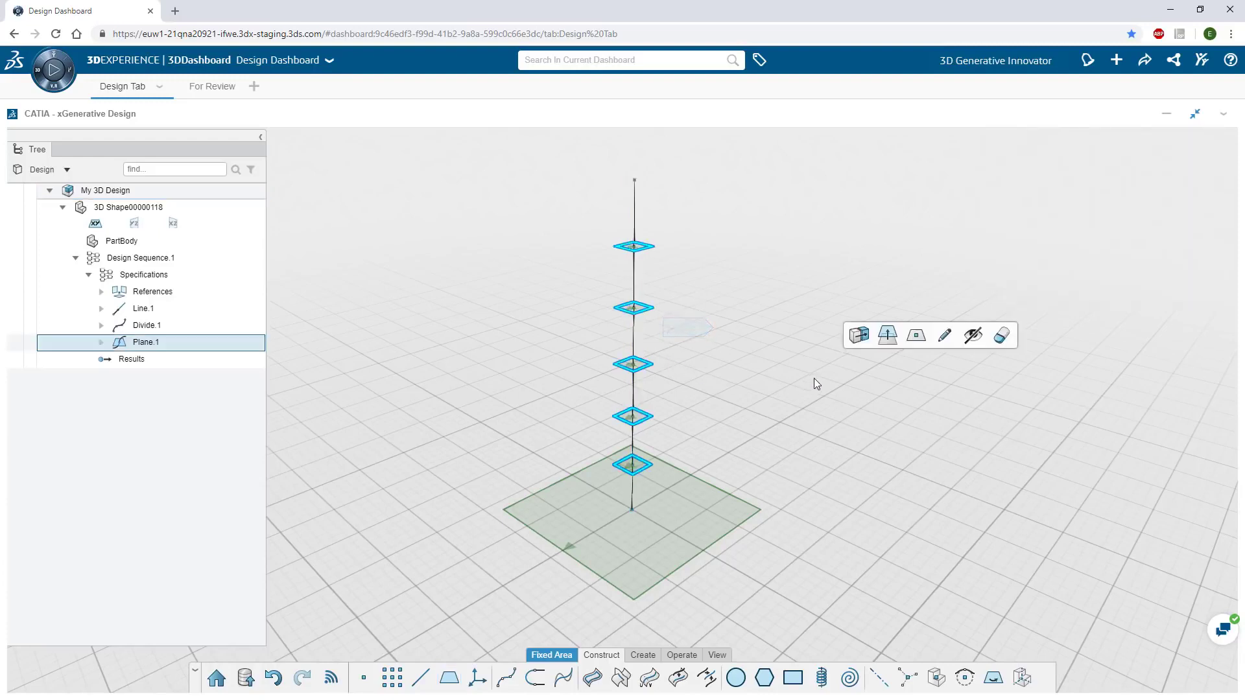
# Create Polygon.1 centred on the Divide.1 points with a radius of about 56.78 mm.
pyautogui.click(765, 679)
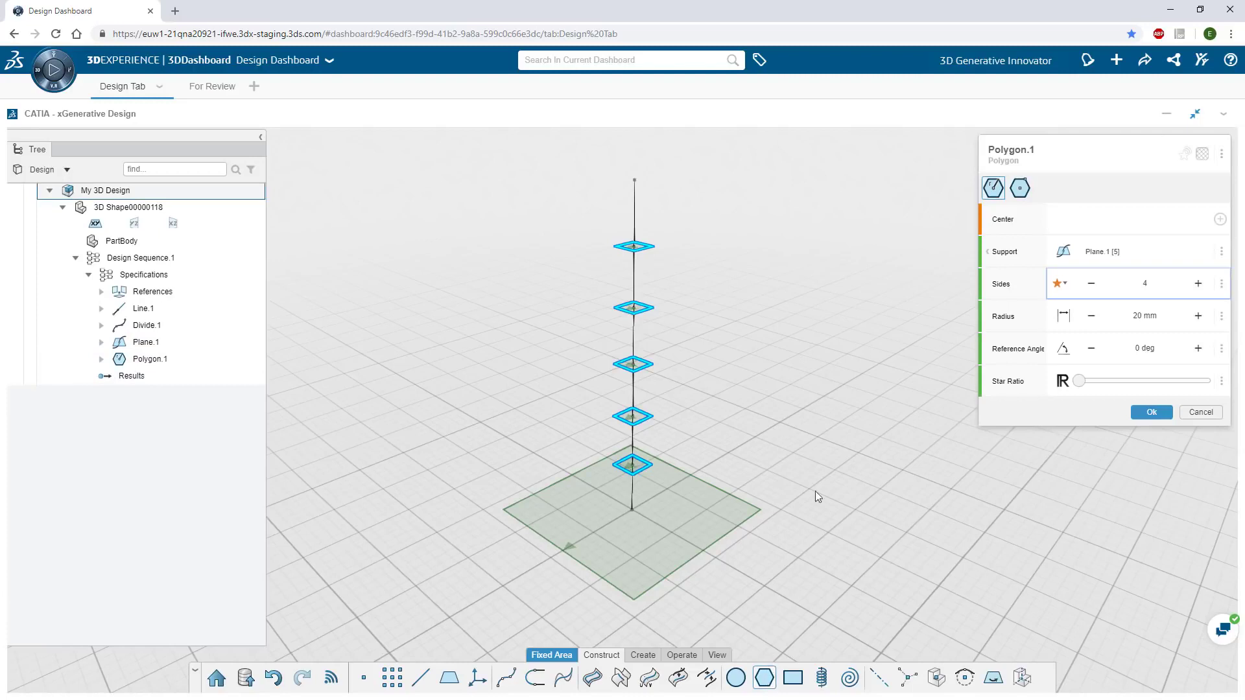
pyautogui.click(1081, 223)
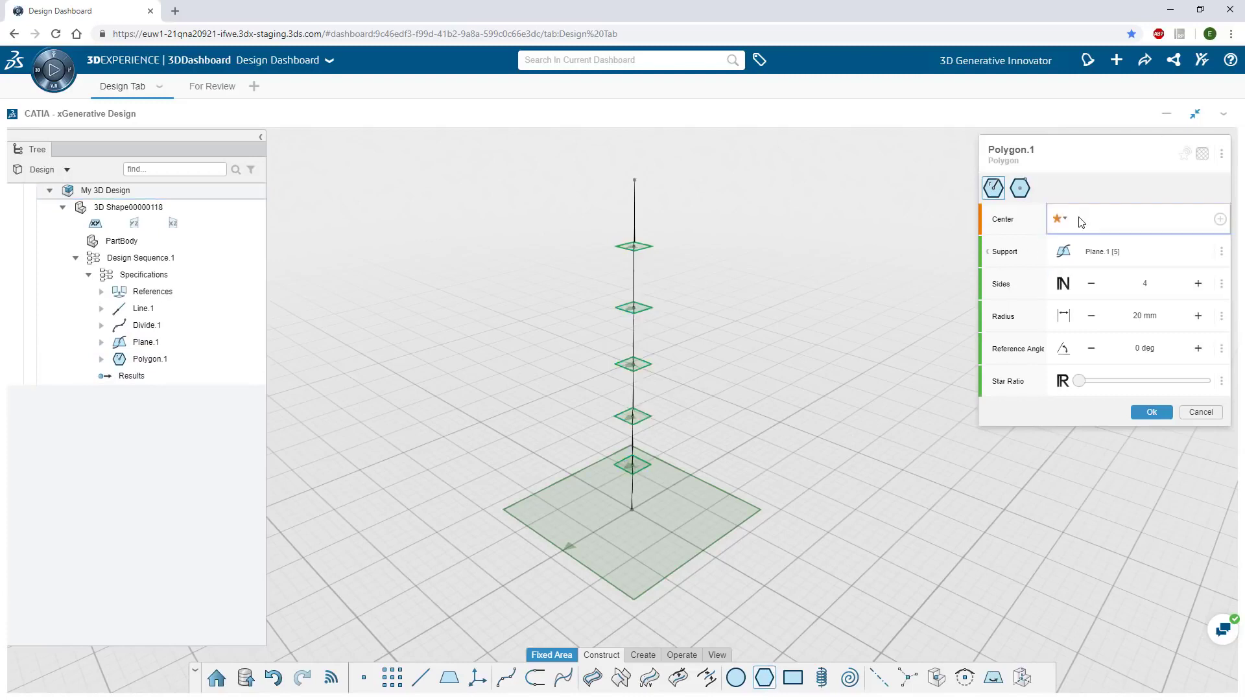
pyautogui.click(633, 365)
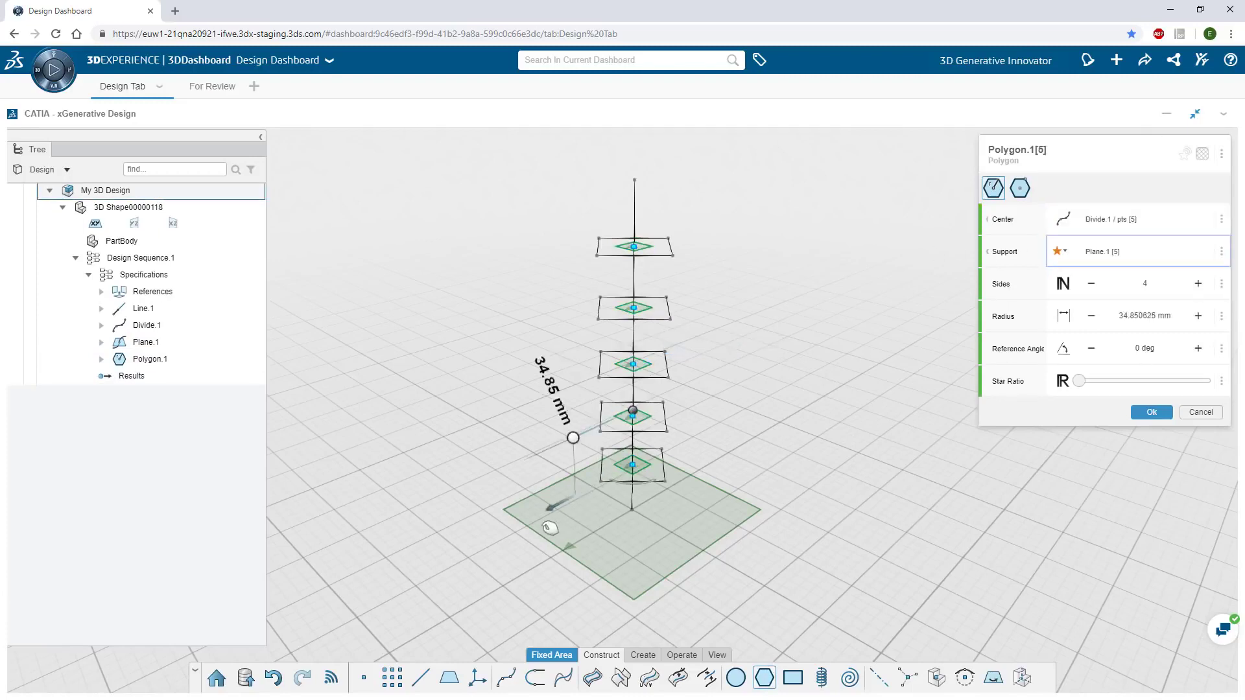
pyautogui.moveTo(539, 533); pyautogui.dragTo(518, 539)
pyautogui.moveTo(769, 454)
pyautogui.mouseDown(button='middle')
pyautogui.moveTo(708, 485)
pyautogui.moveTo(771, 431)
pyautogui.mouseUp(button='middle')
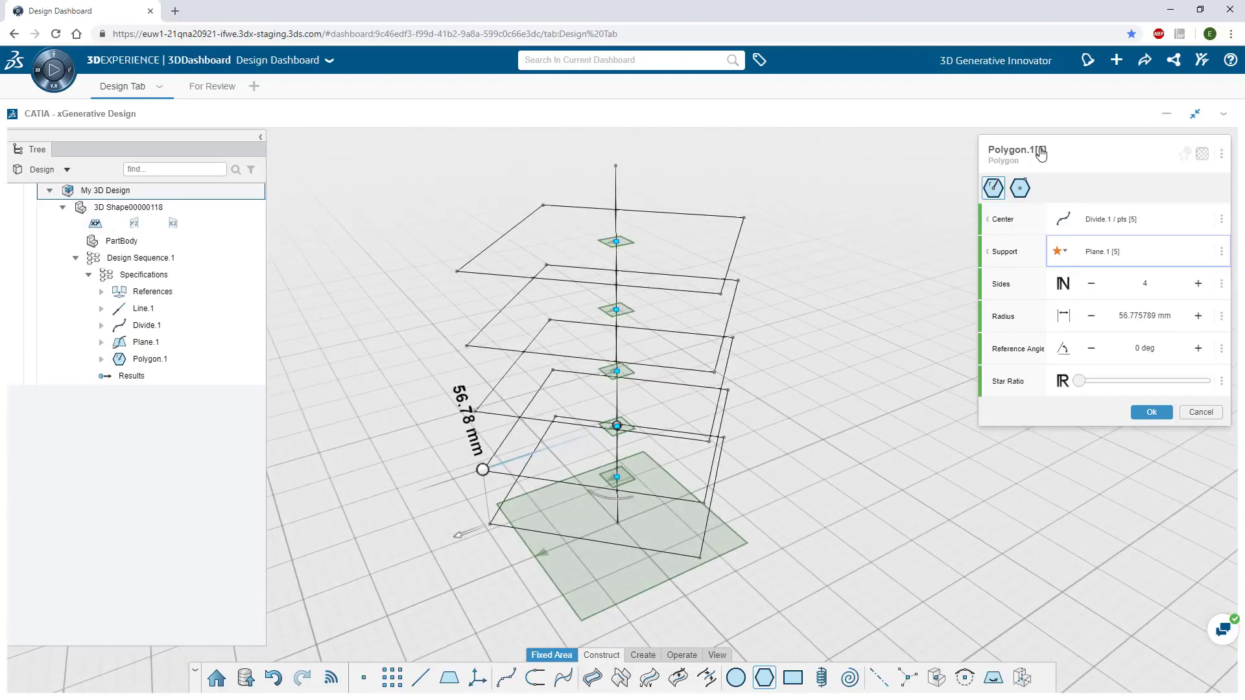
# Adjust the polygons' side count to 6 sides.
pyautogui.moveTo(1041, 153)
pyautogui.click(1092, 284)
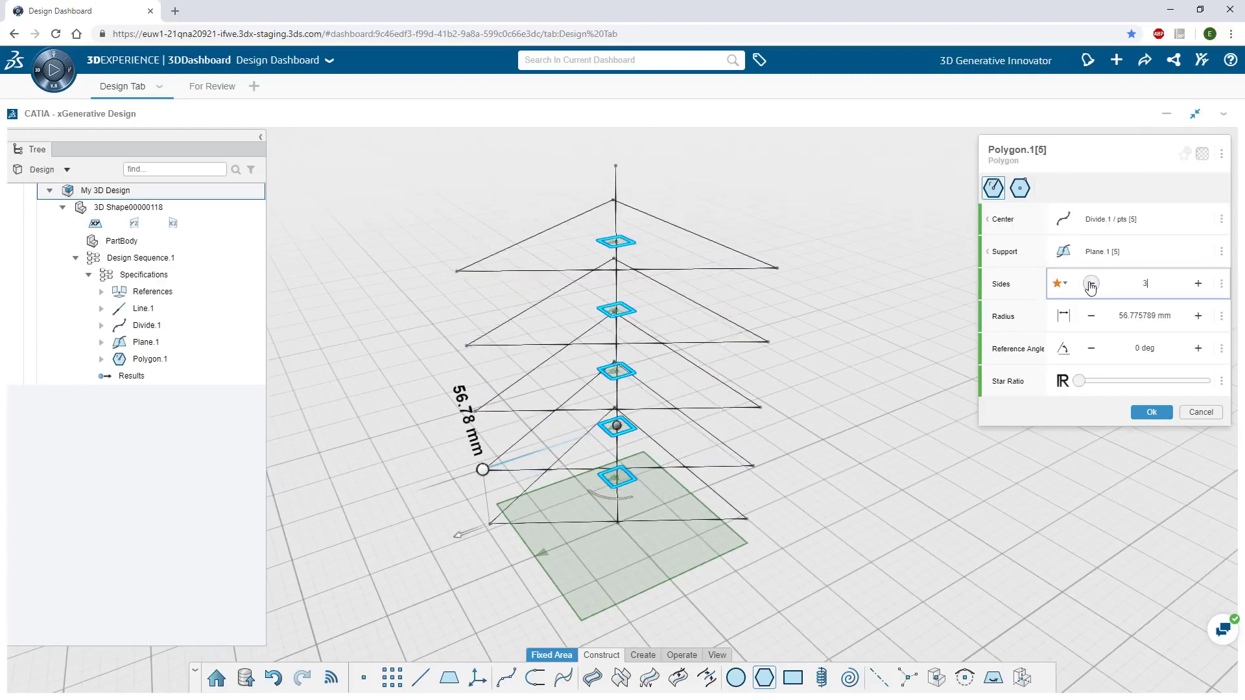
pyautogui.click(1198, 283)
pyautogui.click(1198, 283)
pyautogui.click(1199, 283)
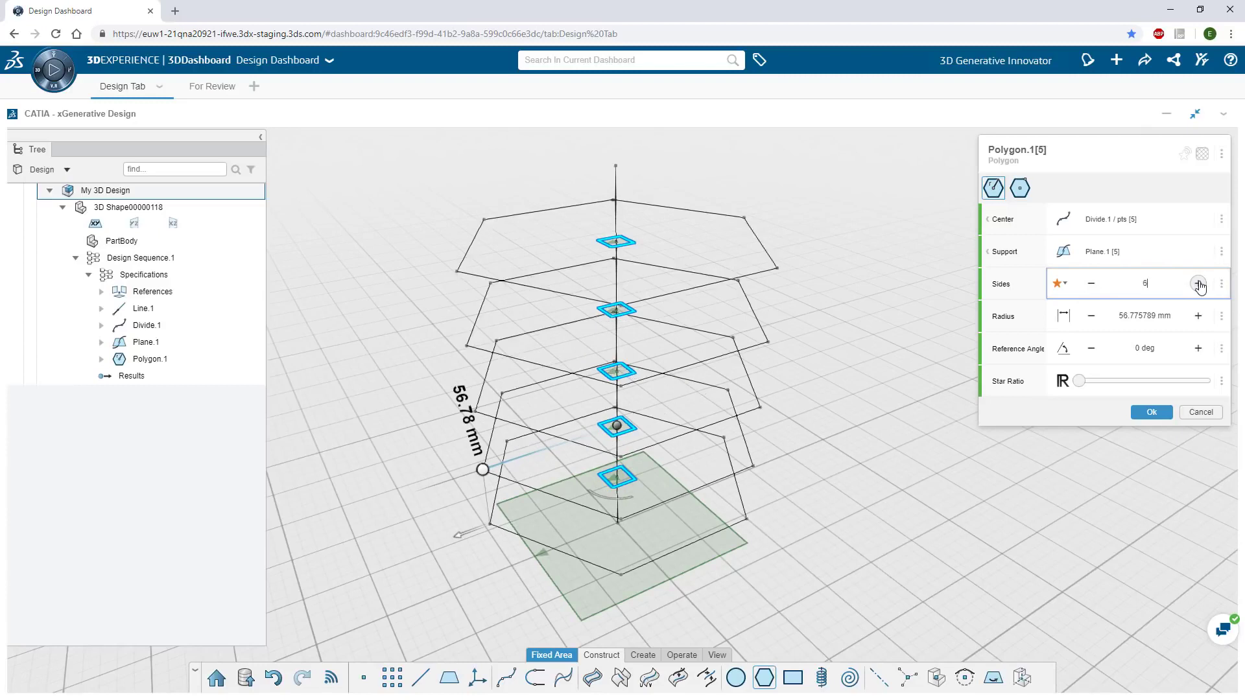
# Set the polygons to 5 sides and extract the Sides value as an integer parameter.
pyautogui.click(1091, 283)
pyautogui.click(1221, 284)
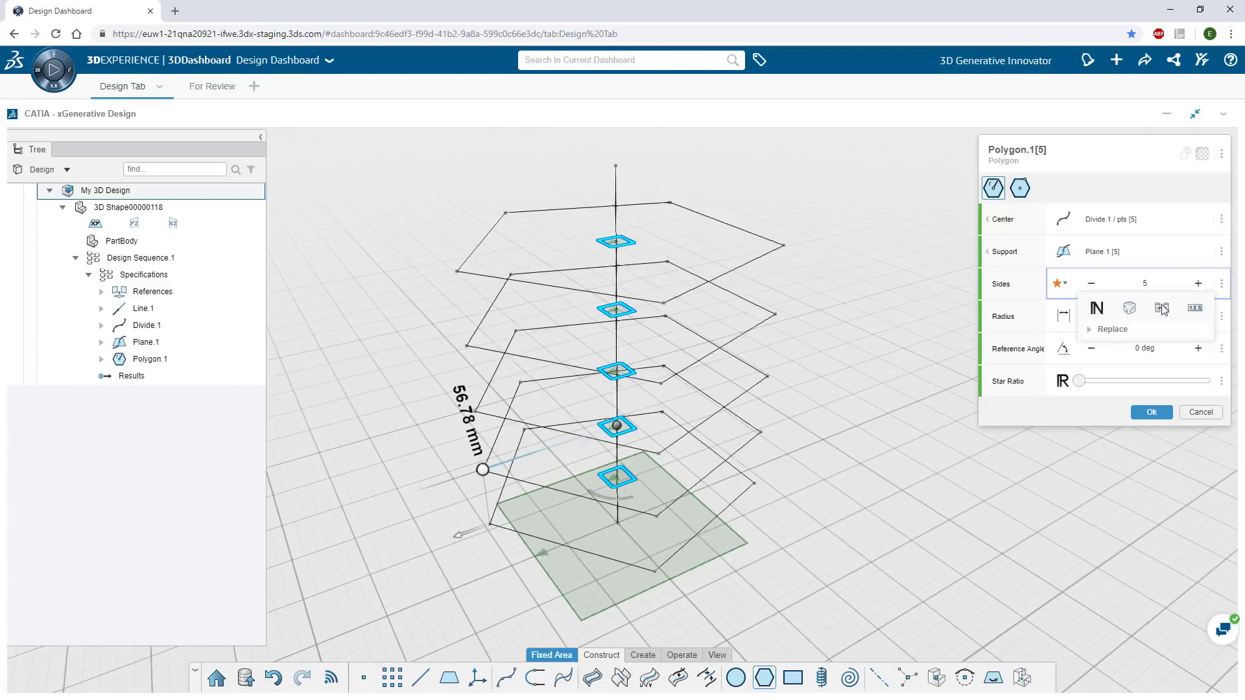
pyautogui.click(1102, 328)
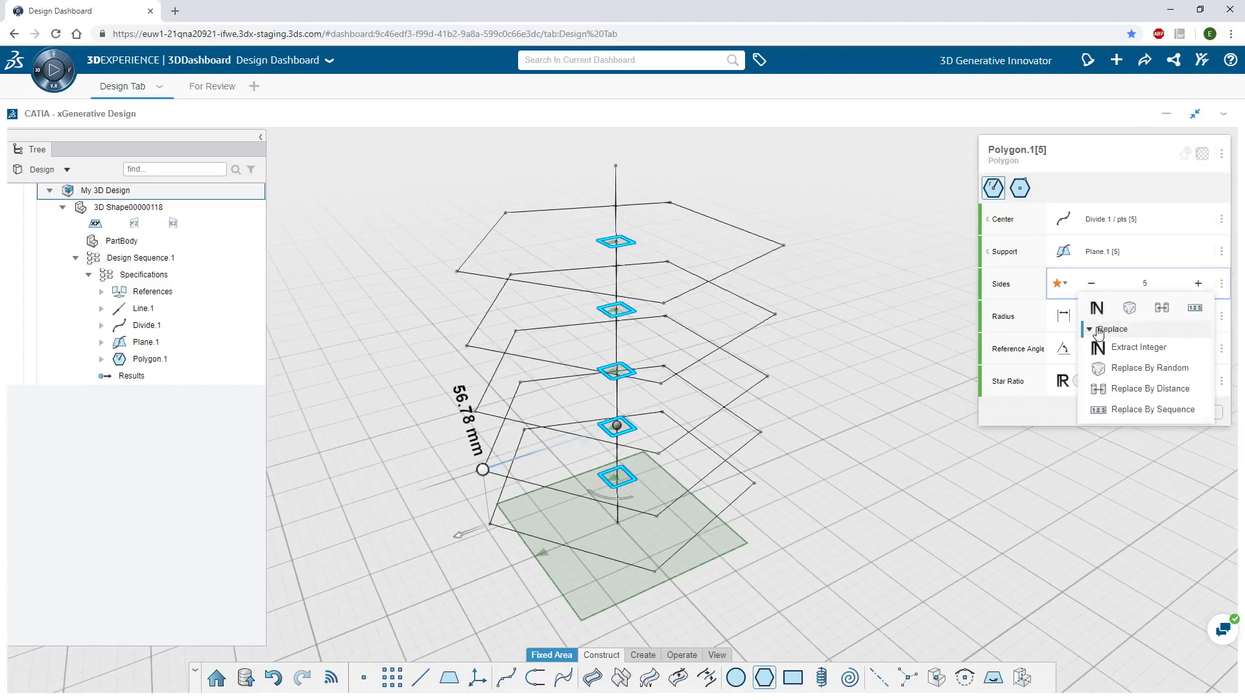
pyautogui.click(1138, 356)
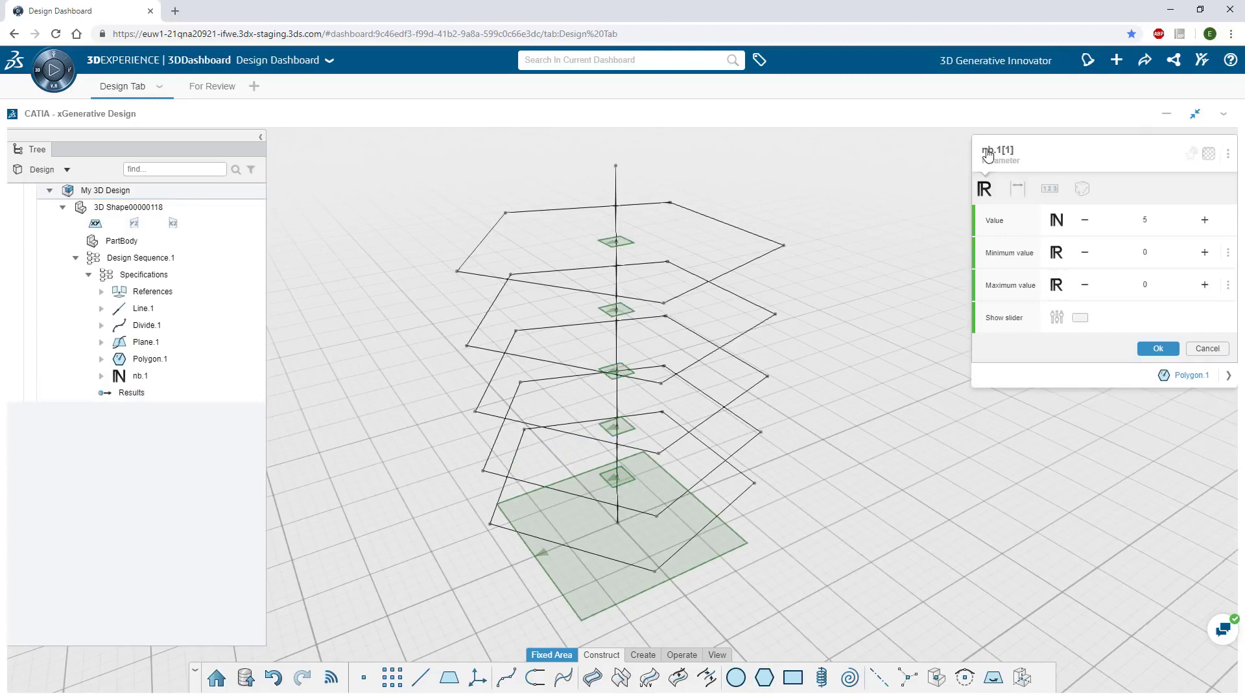
# Rename the integer parameter to 'My Side Number' and publish it as a controller.
pyautogui.click(988, 151)
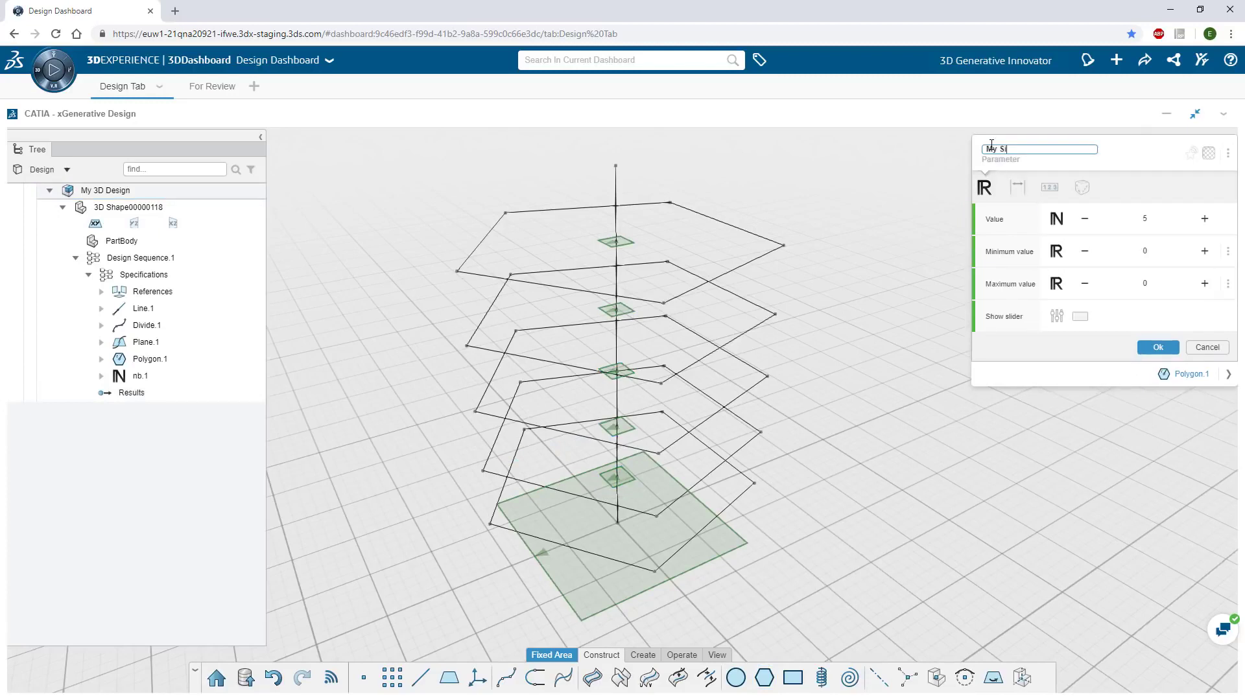
pyautogui.write('My Side Number')
pyautogui.press('Return')
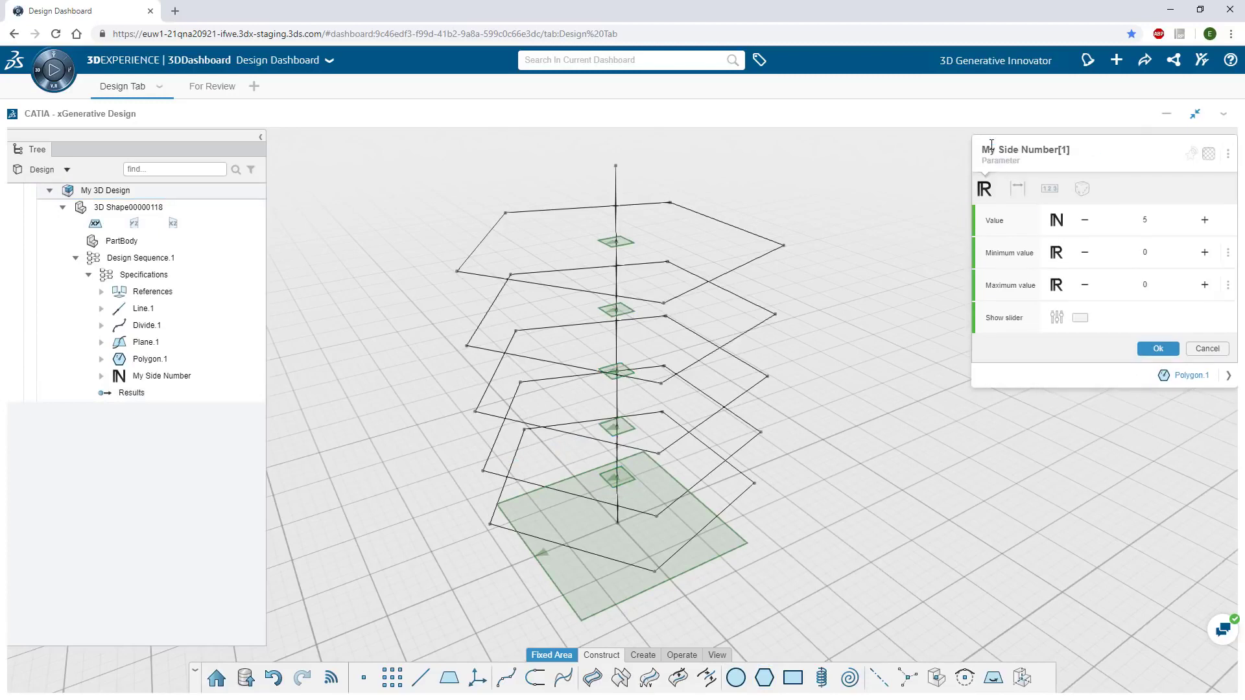
pyautogui.click(1196, 156)
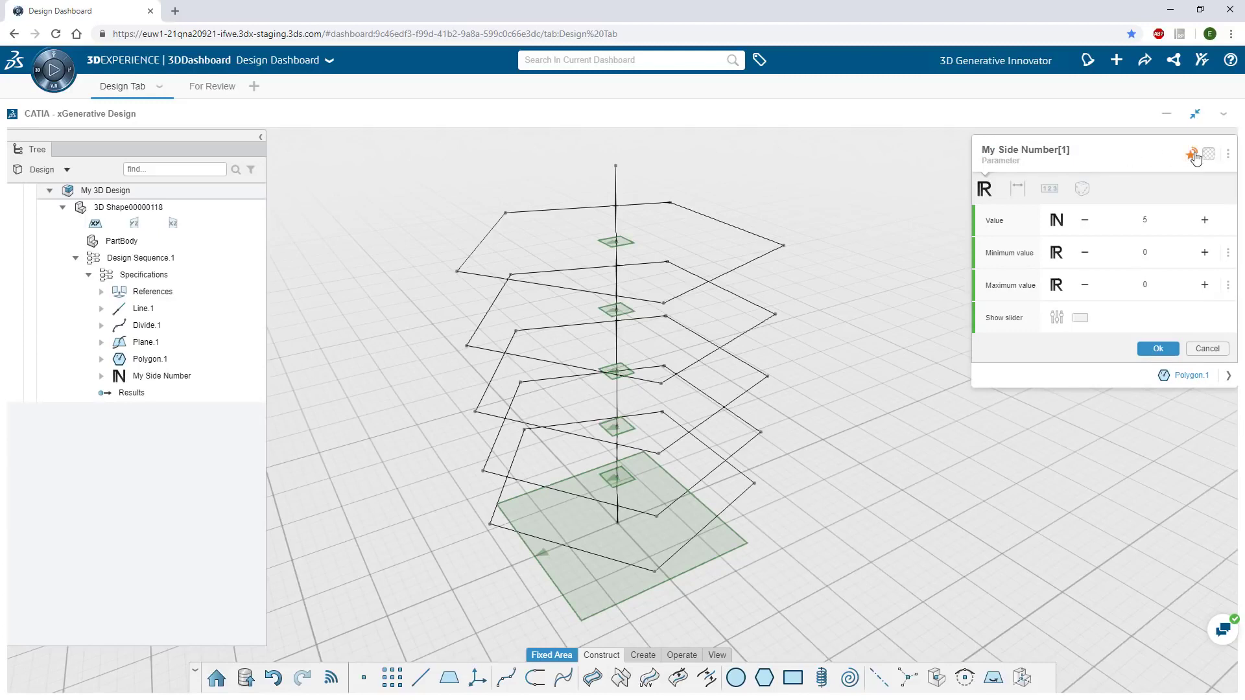
# Replace Polygon.1's radius with a distance measured from the Divide.1 points.
pyautogui.click(1192, 376)
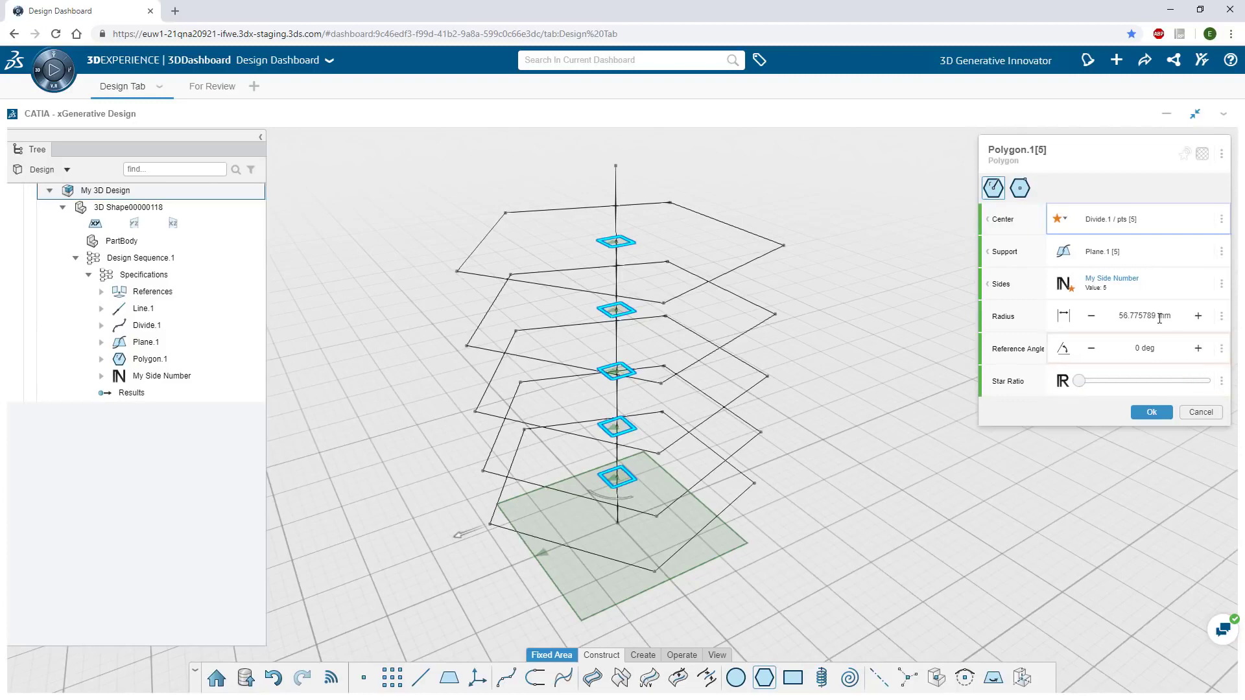
pyautogui.click(1221, 316)
pyautogui.click(1187, 361)
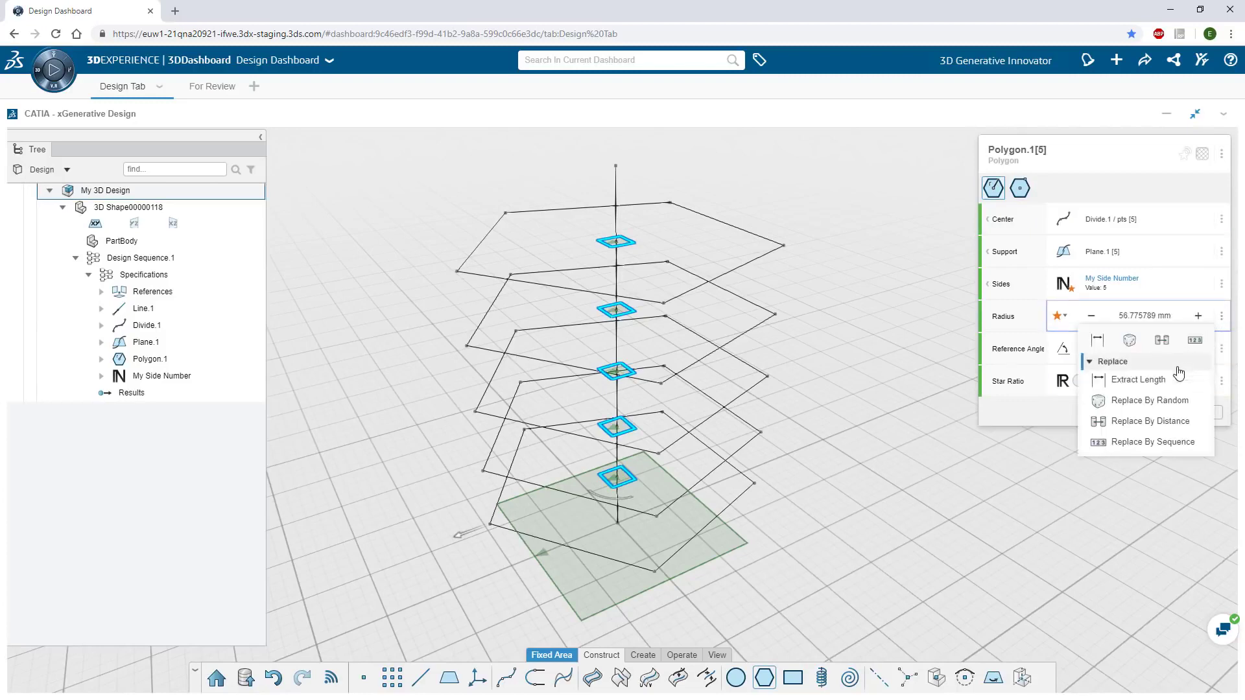
pyautogui.click(1169, 431)
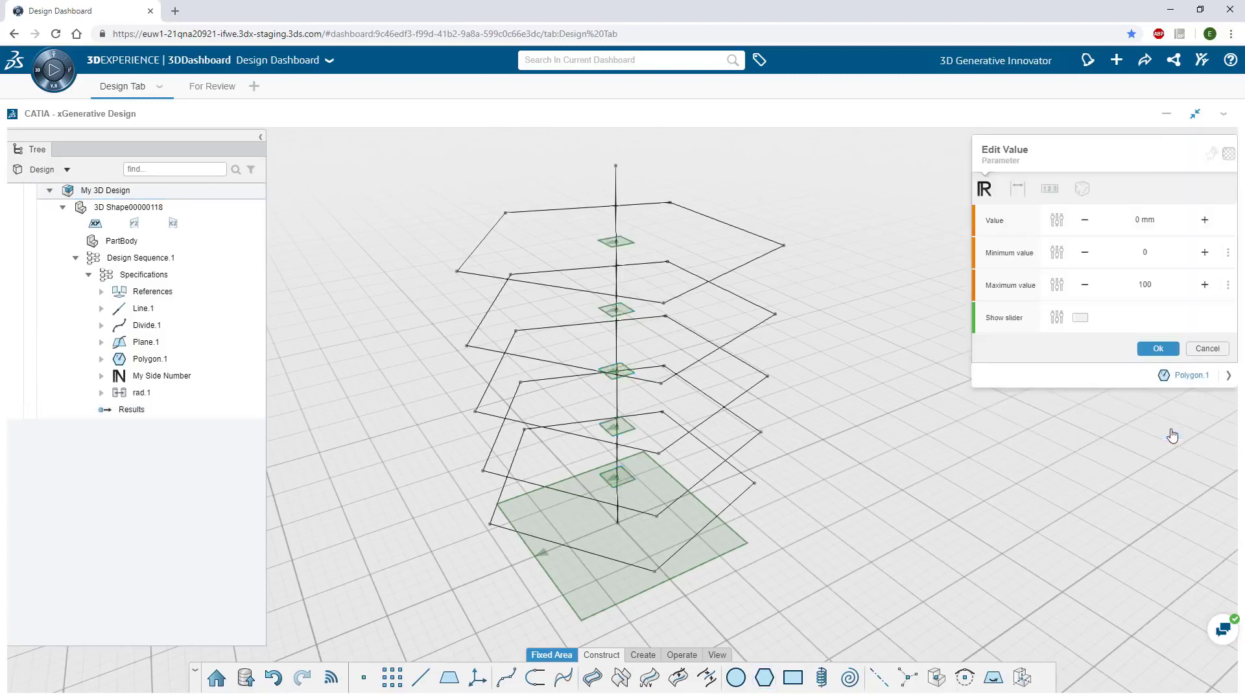
pyautogui.click(616, 244)
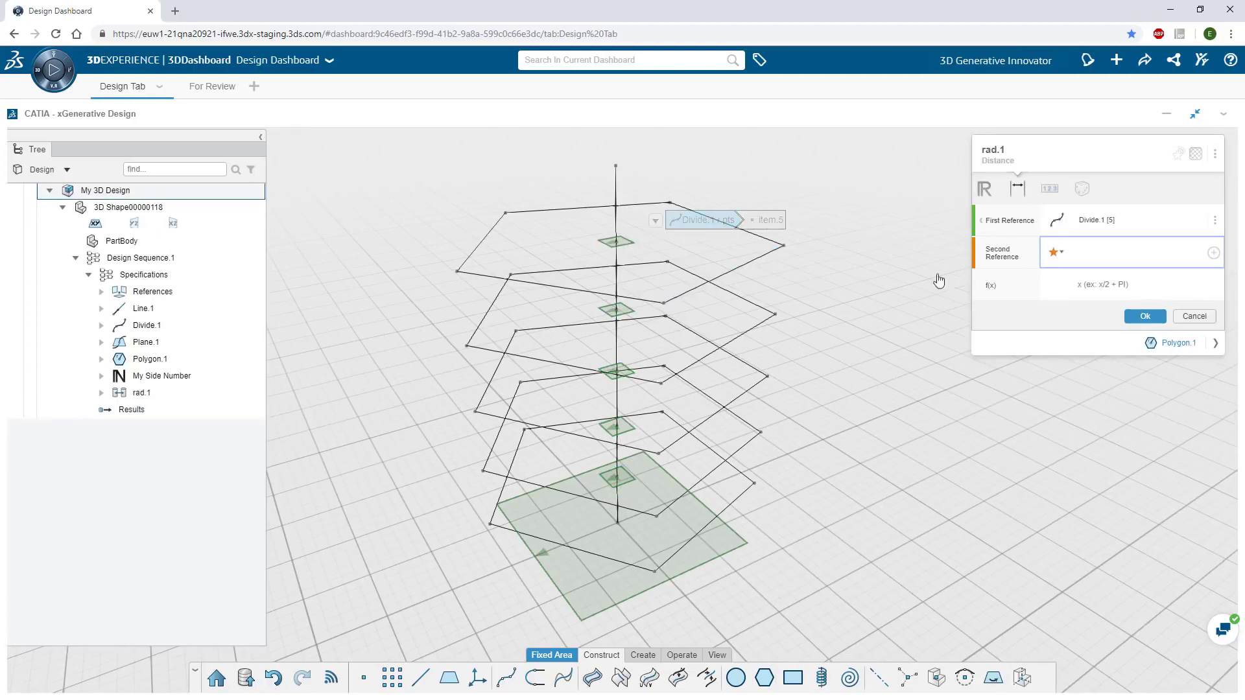
# Create point b2.1 as the second distance reference, raised along z and offset along y.
pyautogui.click(1211, 253)
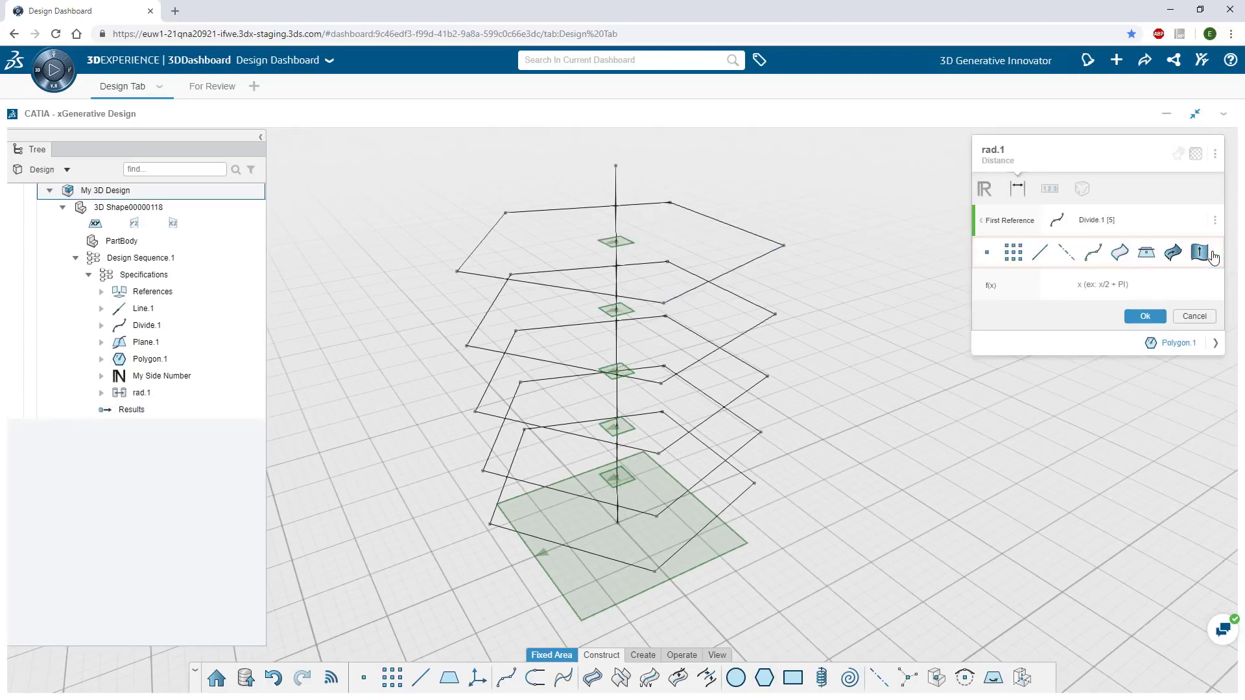
pyautogui.click(986, 258)
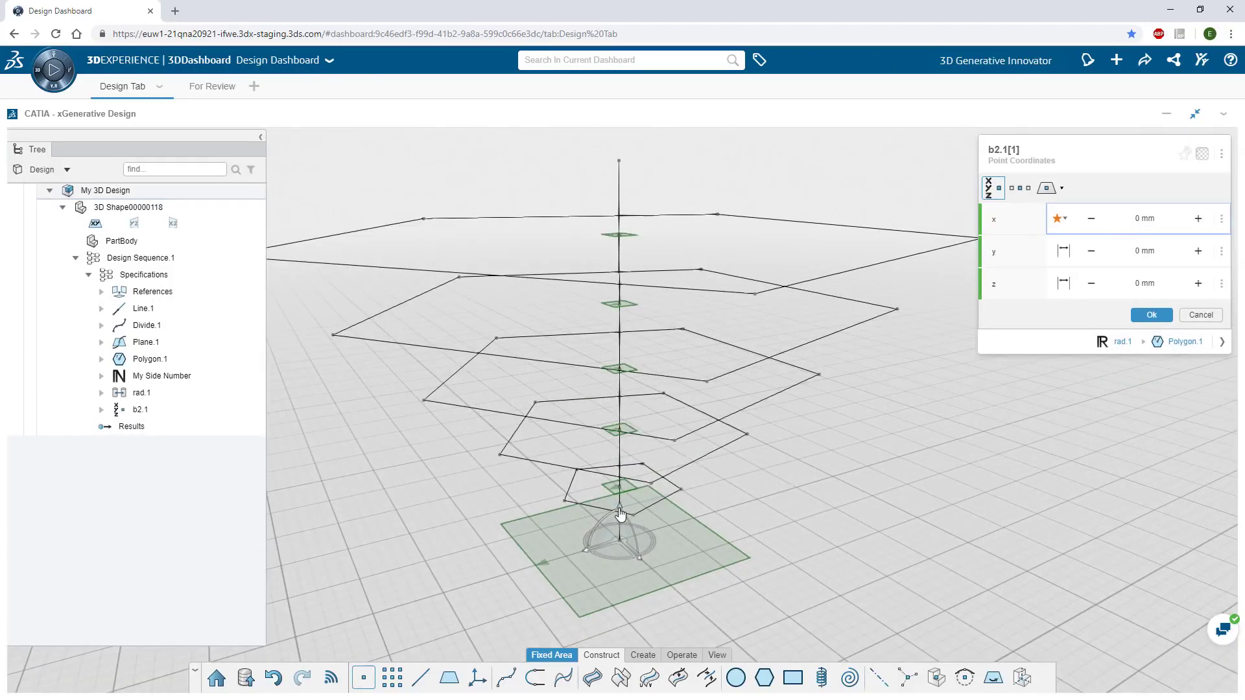
pyautogui.moveTo(622, 513); pyautogui.dragTo(625, 179)
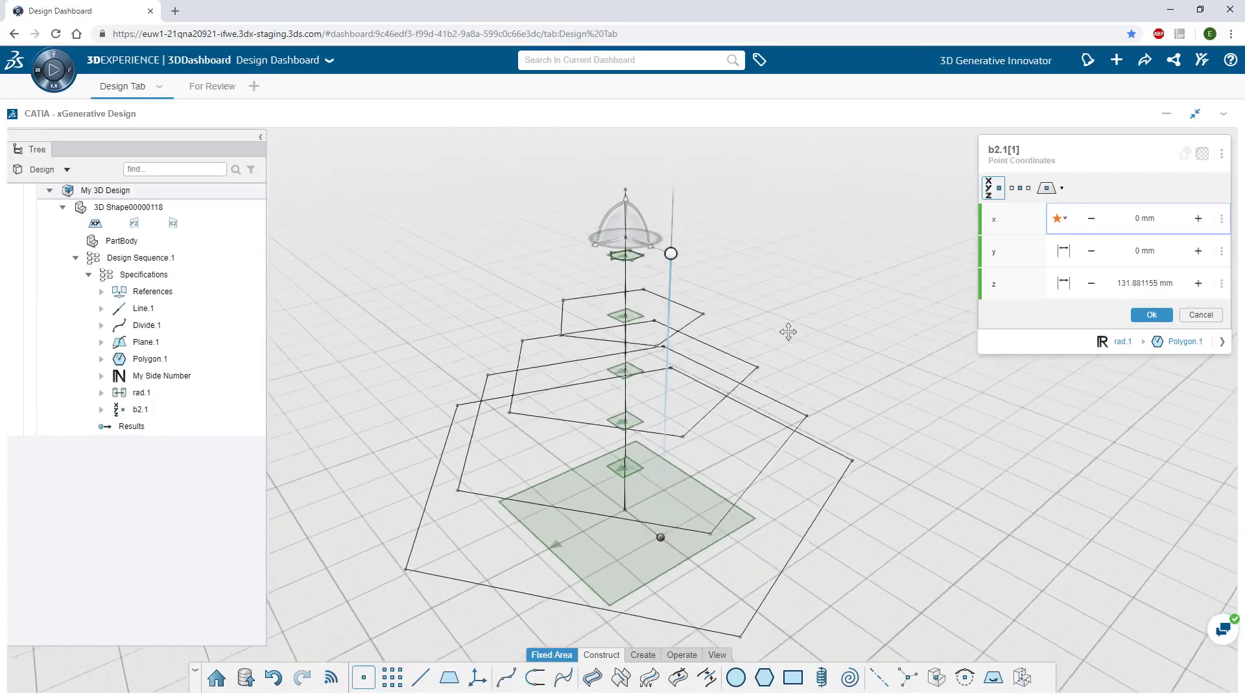
pyautogui.moveTo(655, 207); pyautogui.dragTo(725, 239)
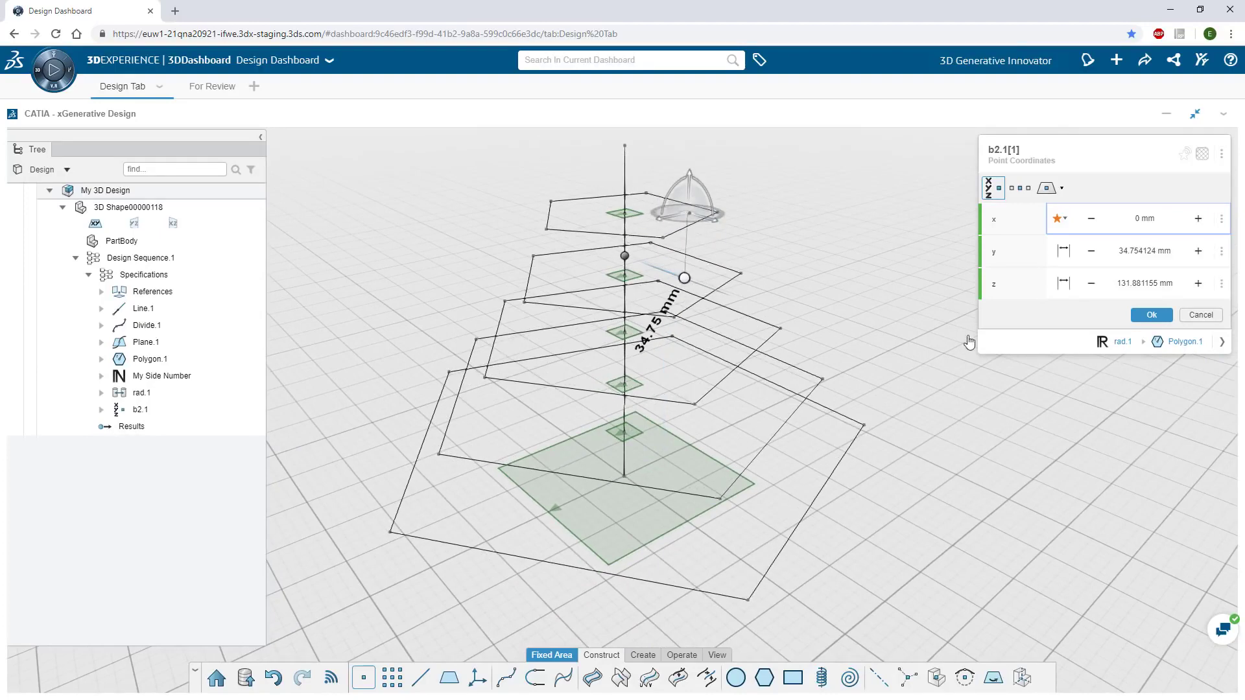
# Set the rad.1 distance formula to x/2 and confirm.
pyautogui.click(1126, 343)
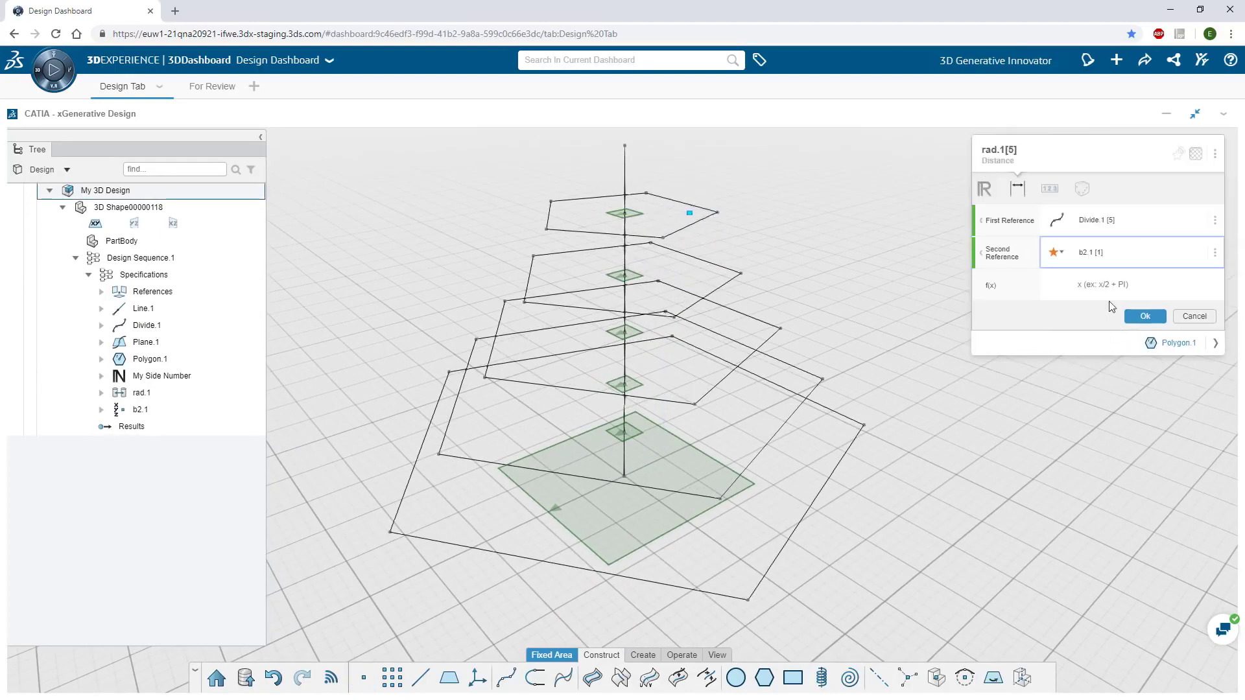
pyautogui.click(1106, 286)
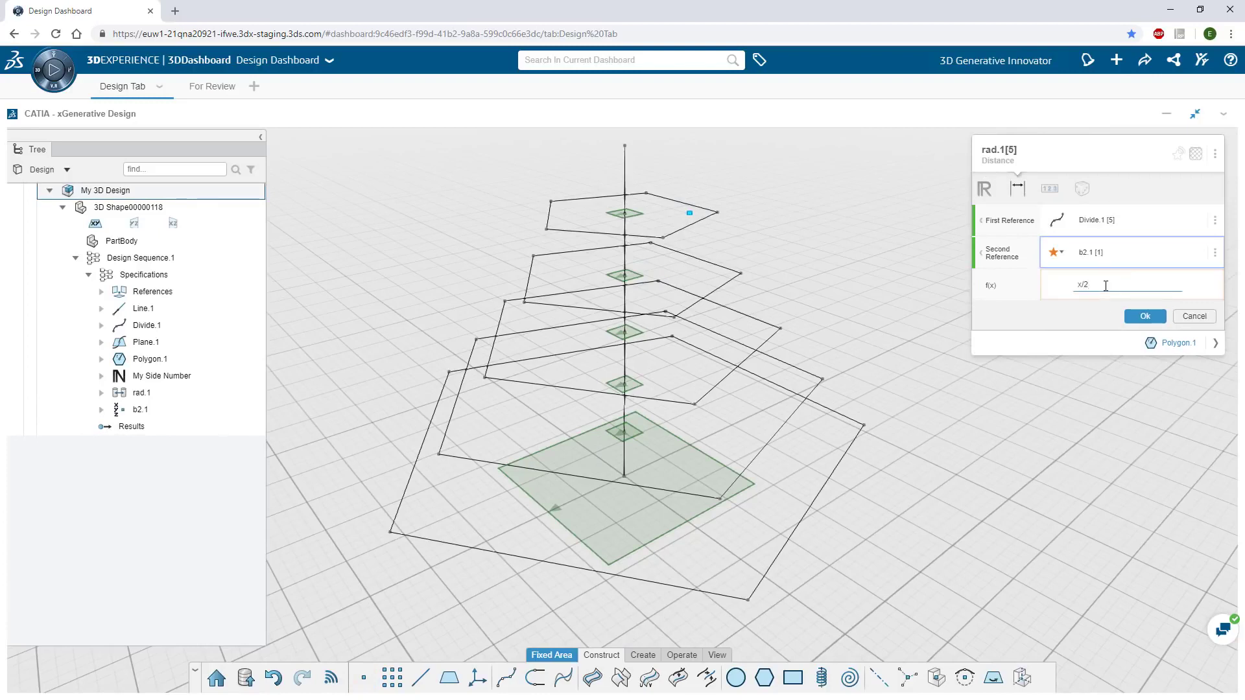
pyautogui.click(1140, 317)
pyautogui.moveTo(806, 390)
pyautogui.mouseDown(button='middle')
pyautogui.moveTo(825, 406)
pyautogui.moveTo(824, 378)
pyautogui.mouseUp(button='middle')
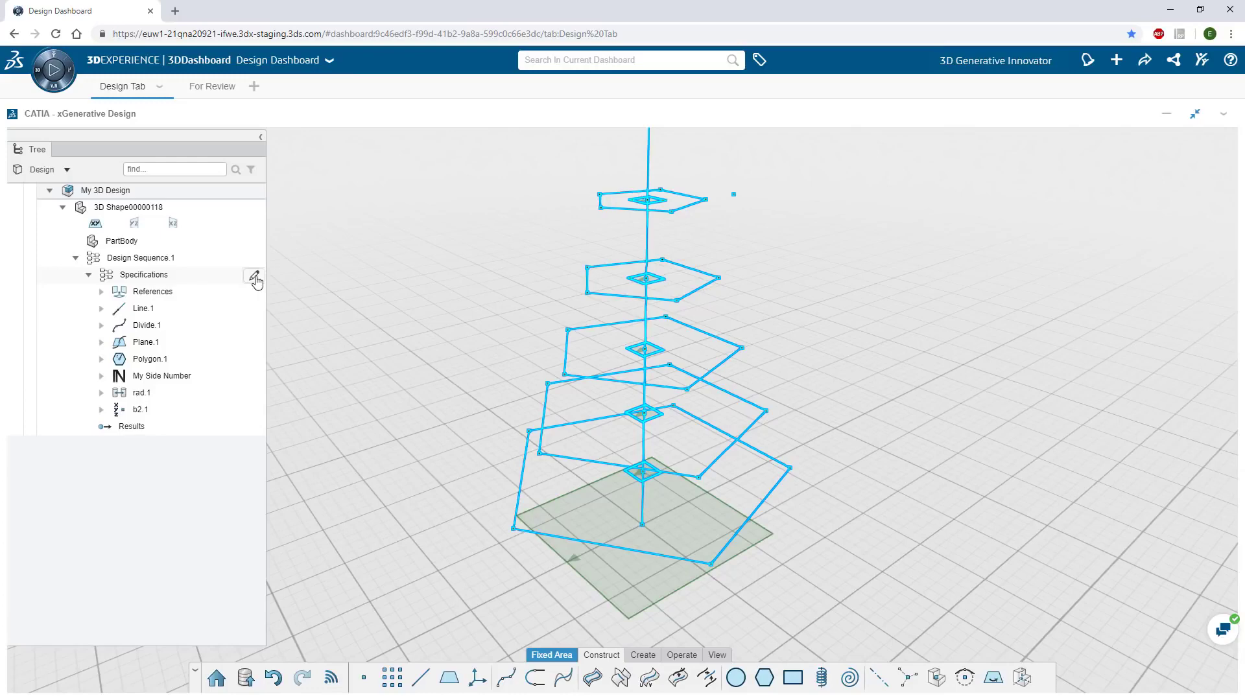
# In the node graph editor, search 'rotate' and place the Rotate.5 operator on the canvas.
pyautogui.click(255, 278)
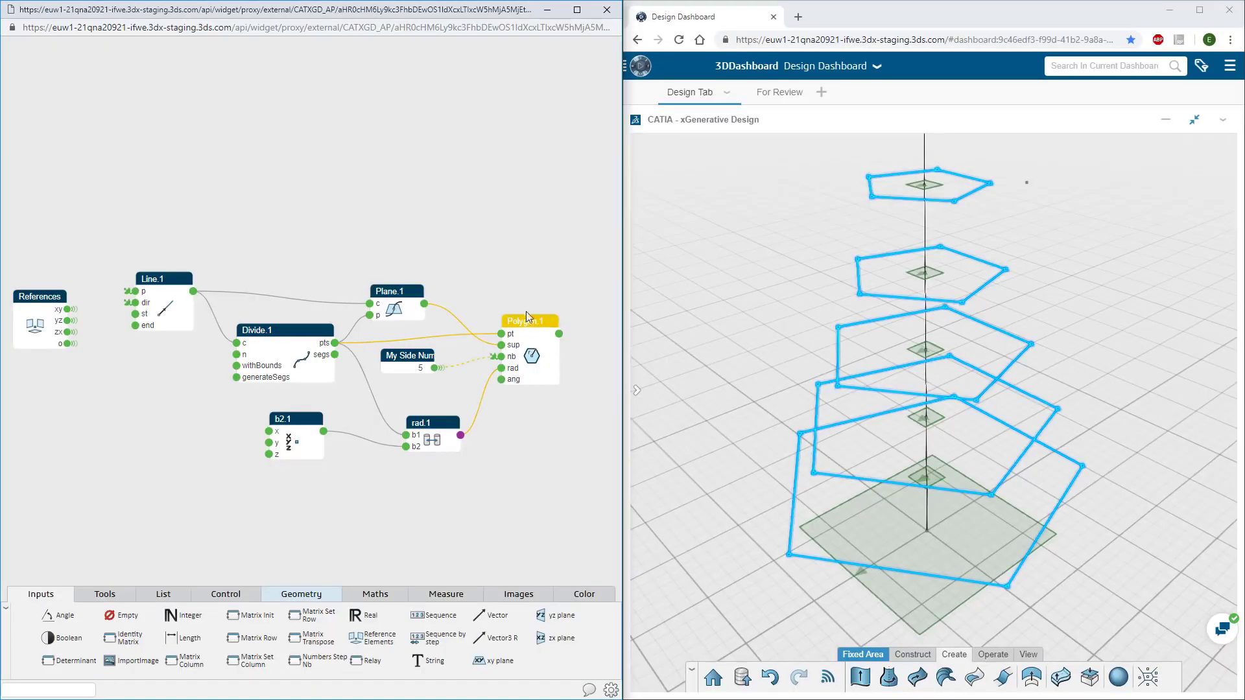
pyautogui.moveTo(538, 459); pyautogui.dragTo(410, 501)
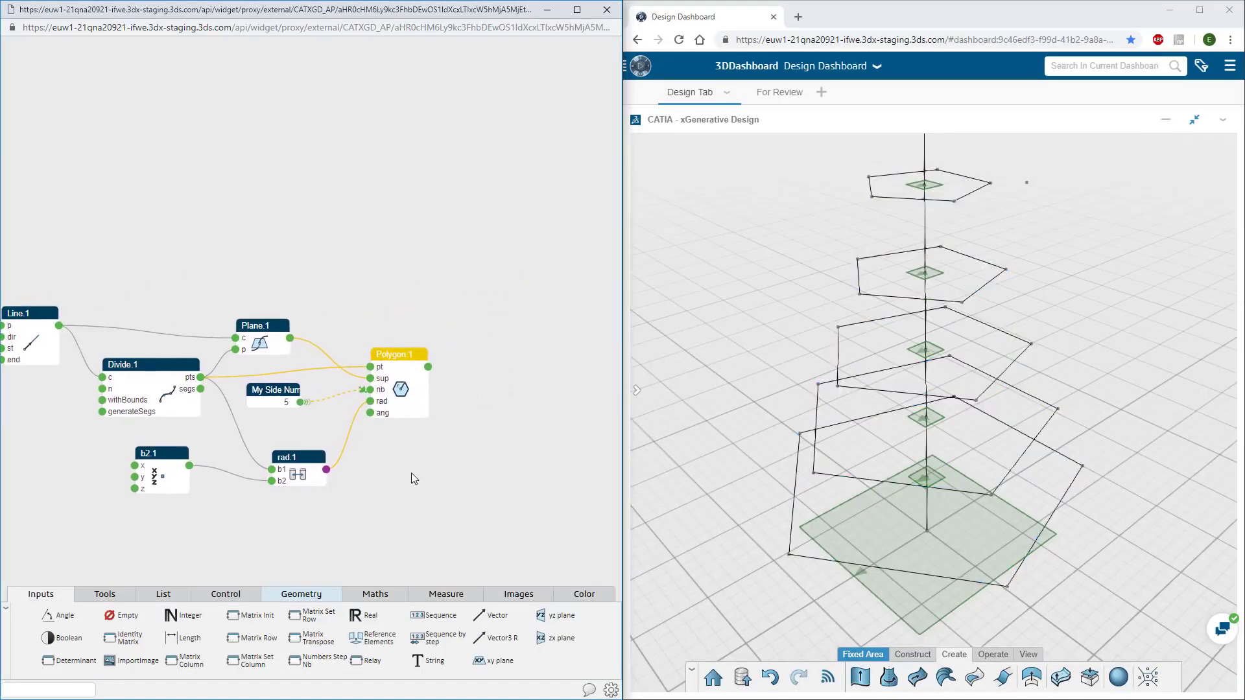
pyautogui.scroll(2, 412, 479)
pyautogui.click(288, 594)
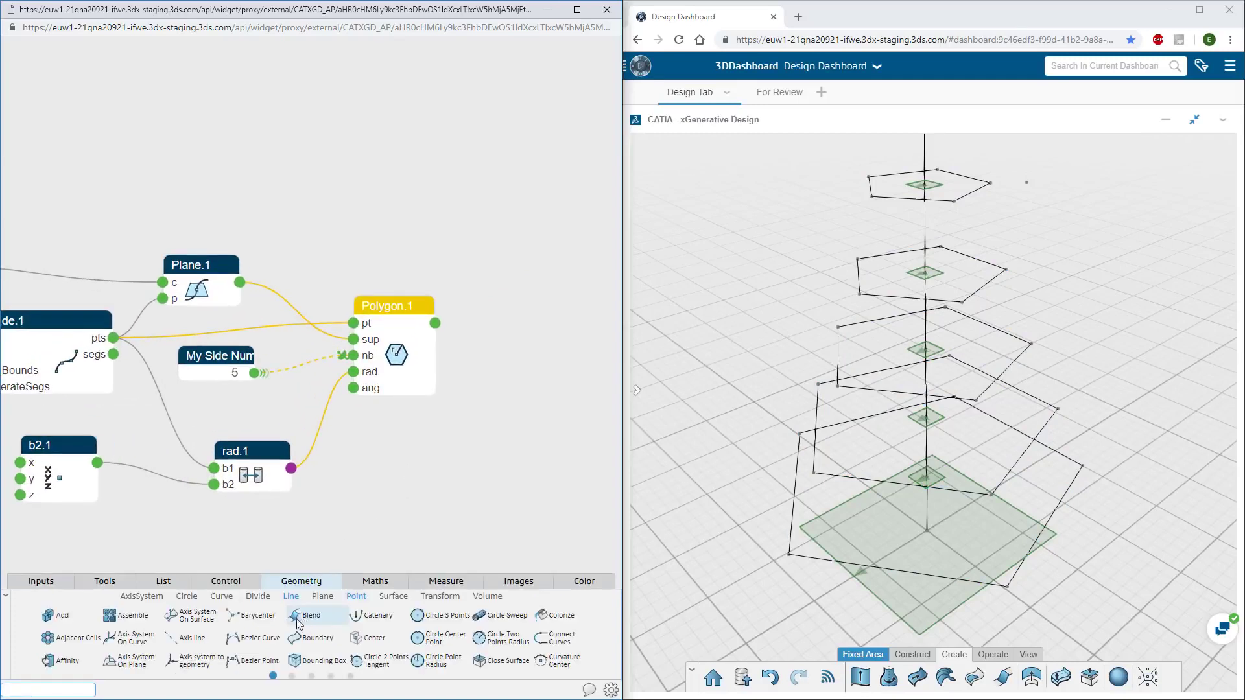
pyautogui.click(67, 691)
pyautogui.write('rotate')
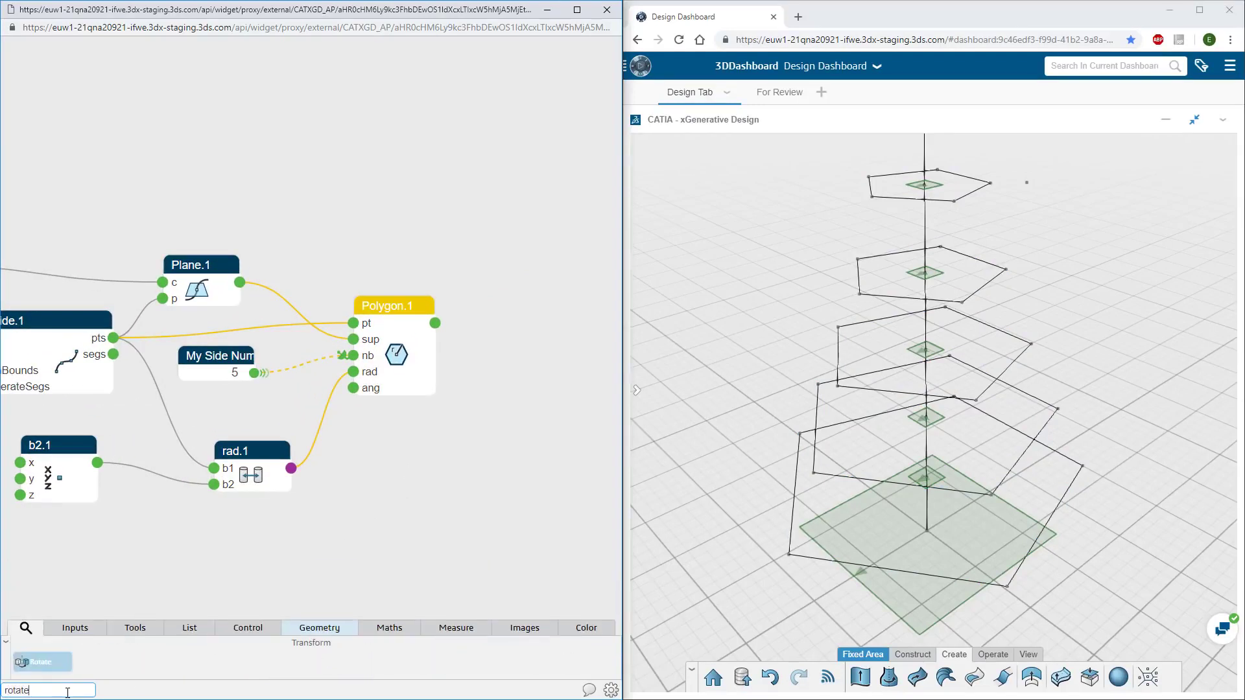
pyautogui.moveTo(59, 668); pyautogui.dragTo(549, 346)
# Wire Polygon.1's output into Rotate.5's 'in' and Line.1 into its 'axis' input.
pyautogui.moveTo(435, 323); pyautogui.dragTo(521, 364)
pyautogui.scroll(-3, 448, 462)
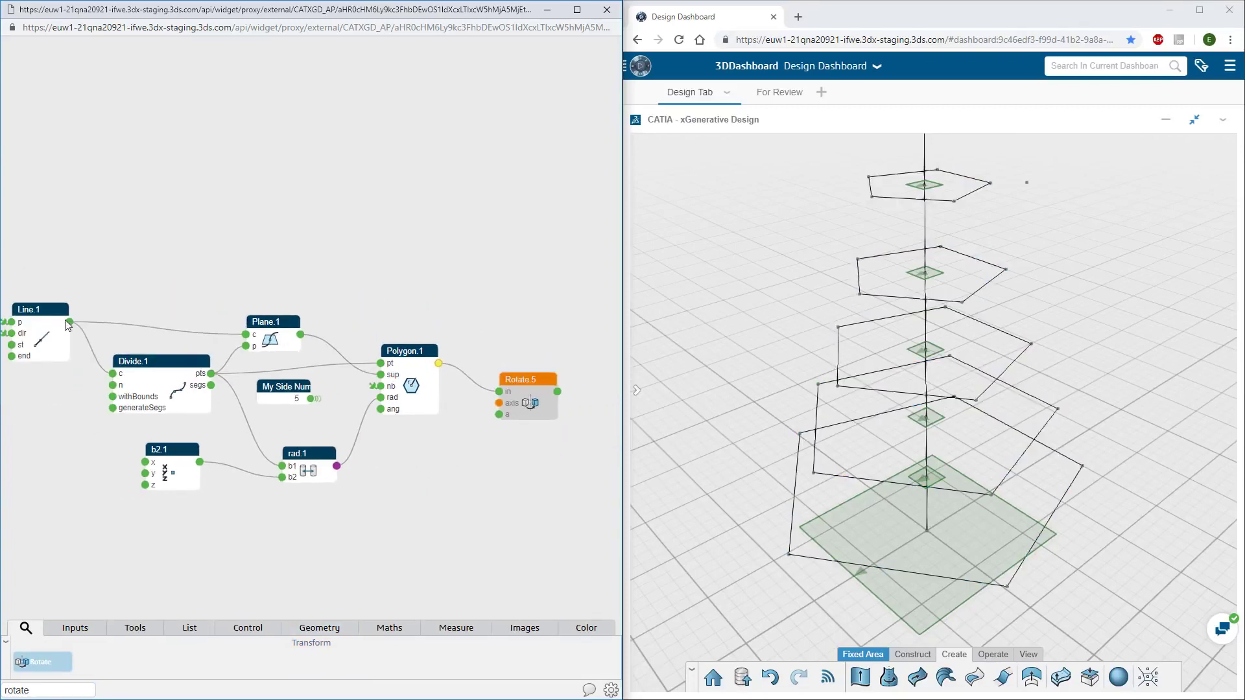
pyautogui.moveTo(289, 359); pyautogui.dragTo(498, 402)
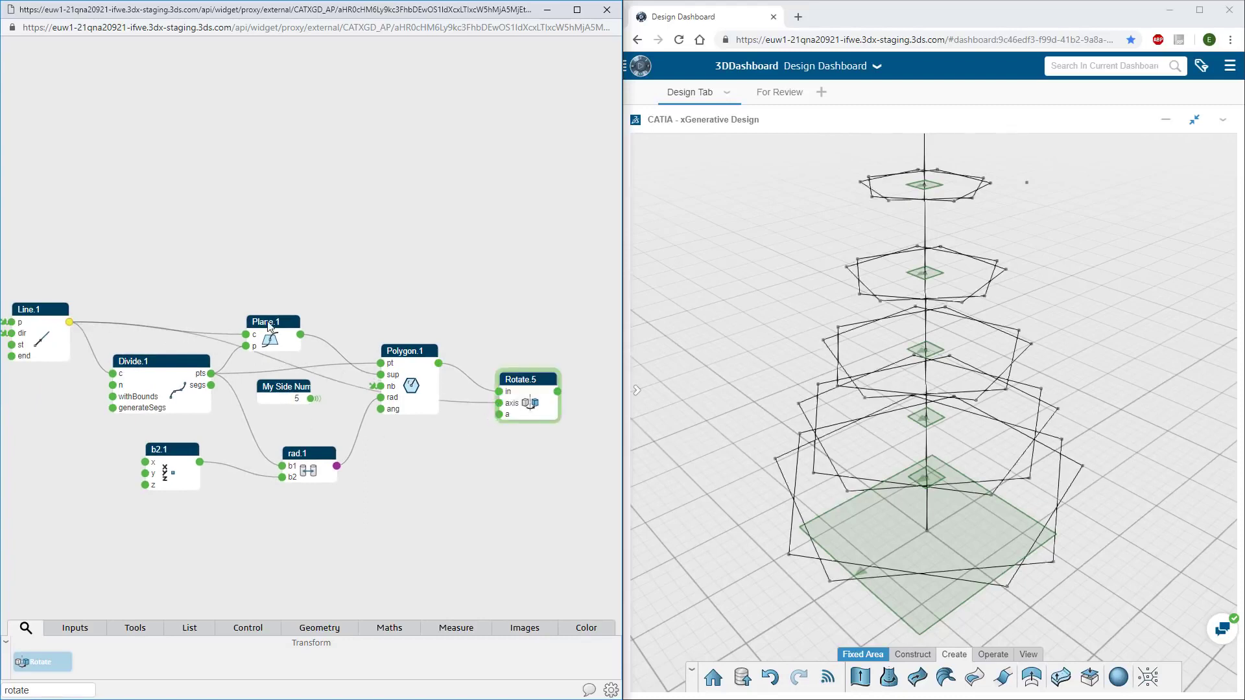
# Move Plane.1 to tidy the graph and hide the original Polygon.1.
pyautogui.moveTo(269, 326); pyautogui.dragTo(298, 299)
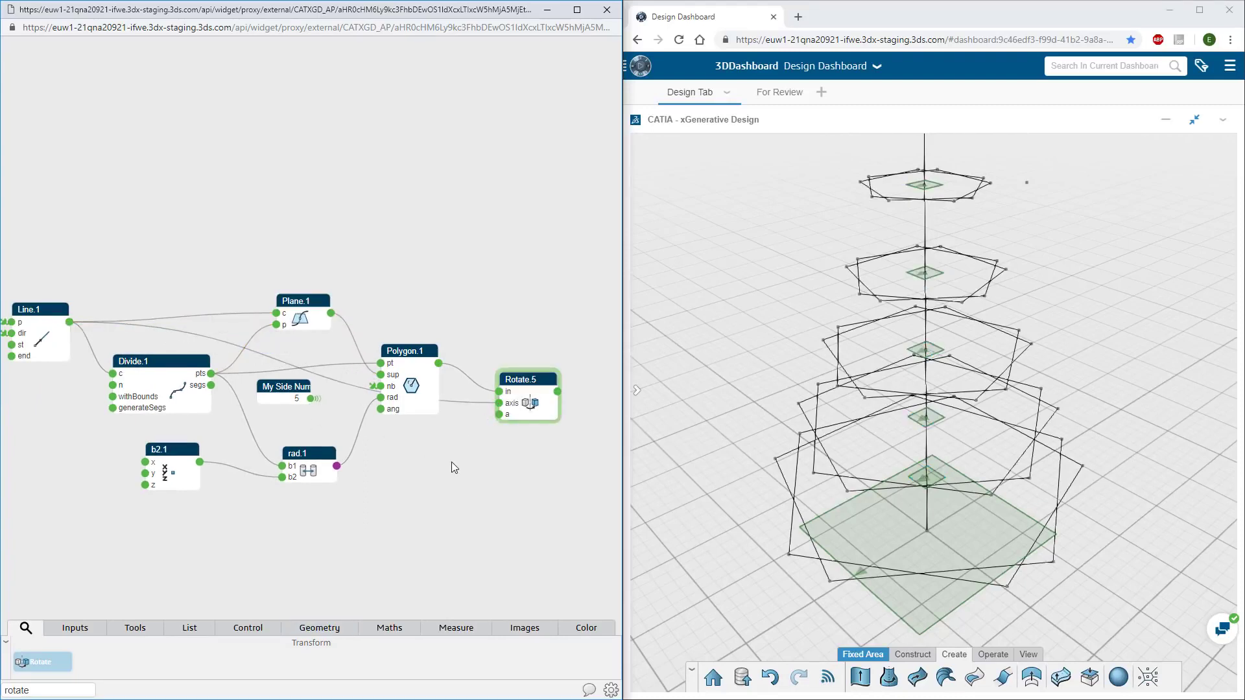
pyautogui.moveTo(413, 355)
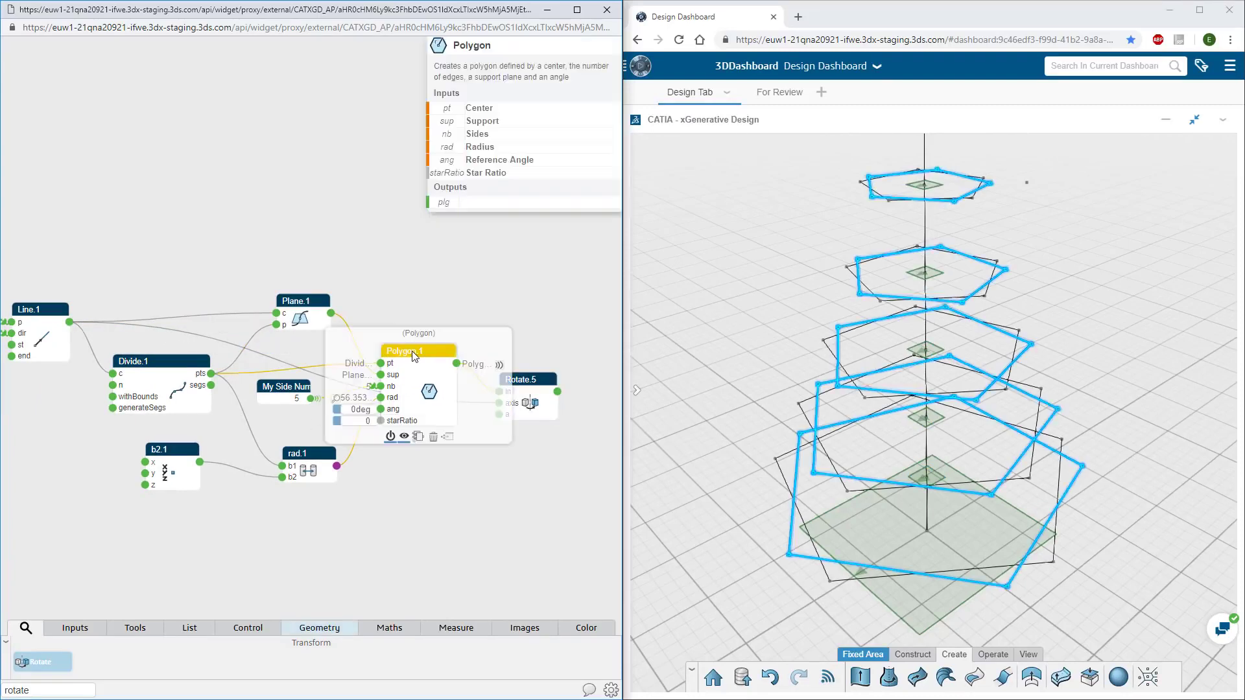
pyautogui.click(404, 438)
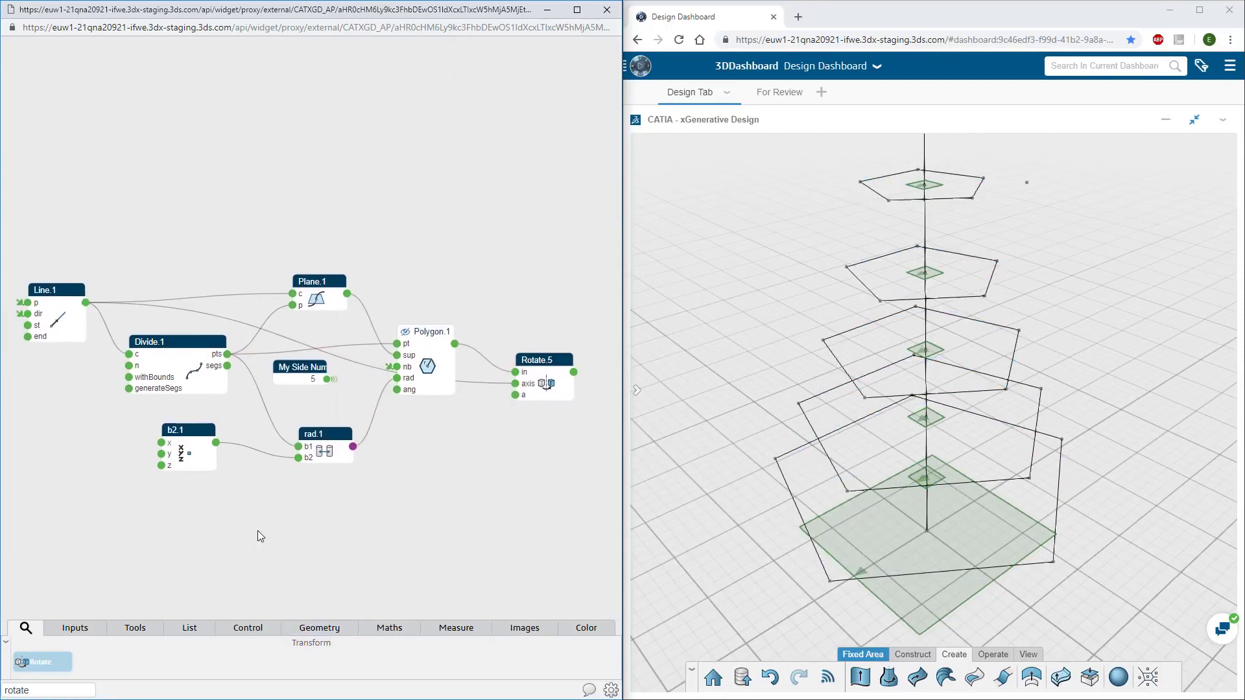
# Search 'seq' in the palette and place a Sequence node on the canvas.
pyautogui.doubleClick(72, 689)
pyautogui.write('seq')
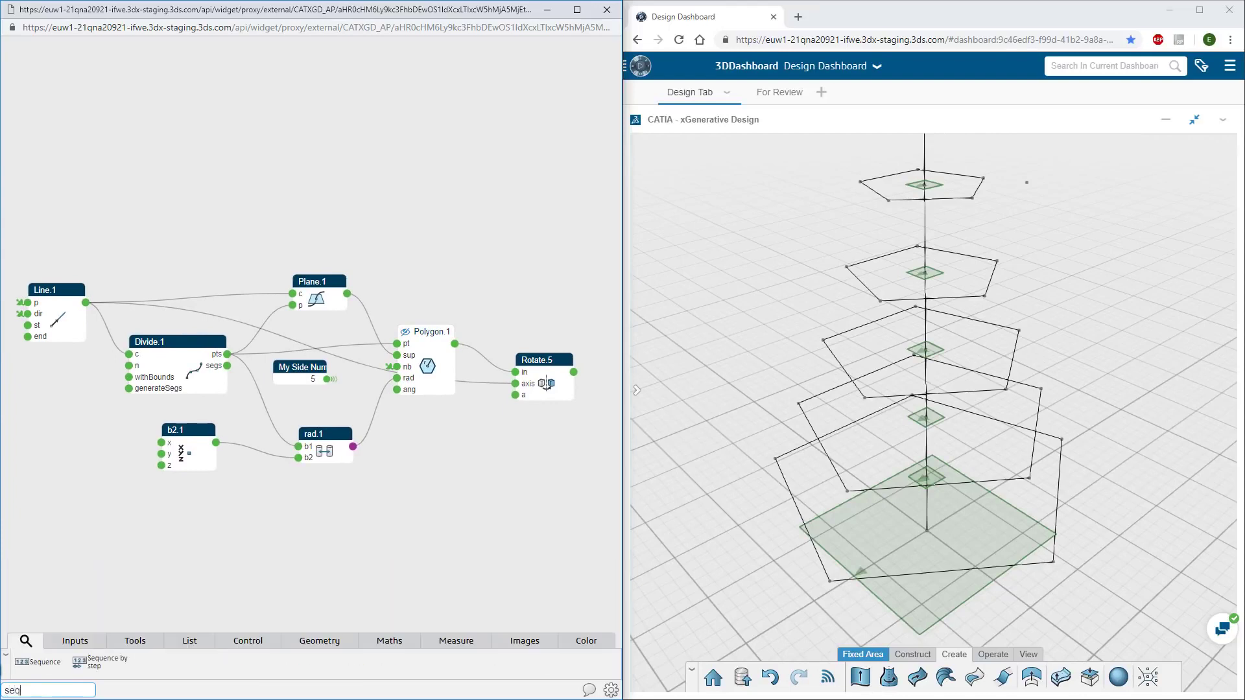
pyautogui.moveTo(37, 661); pyautogui.dragTo(453, 460)
# Set Sequence.4's upper bound to PI and wire it to Rotate.5's angle input.
pyautogui.scroll(2, 521, 438)
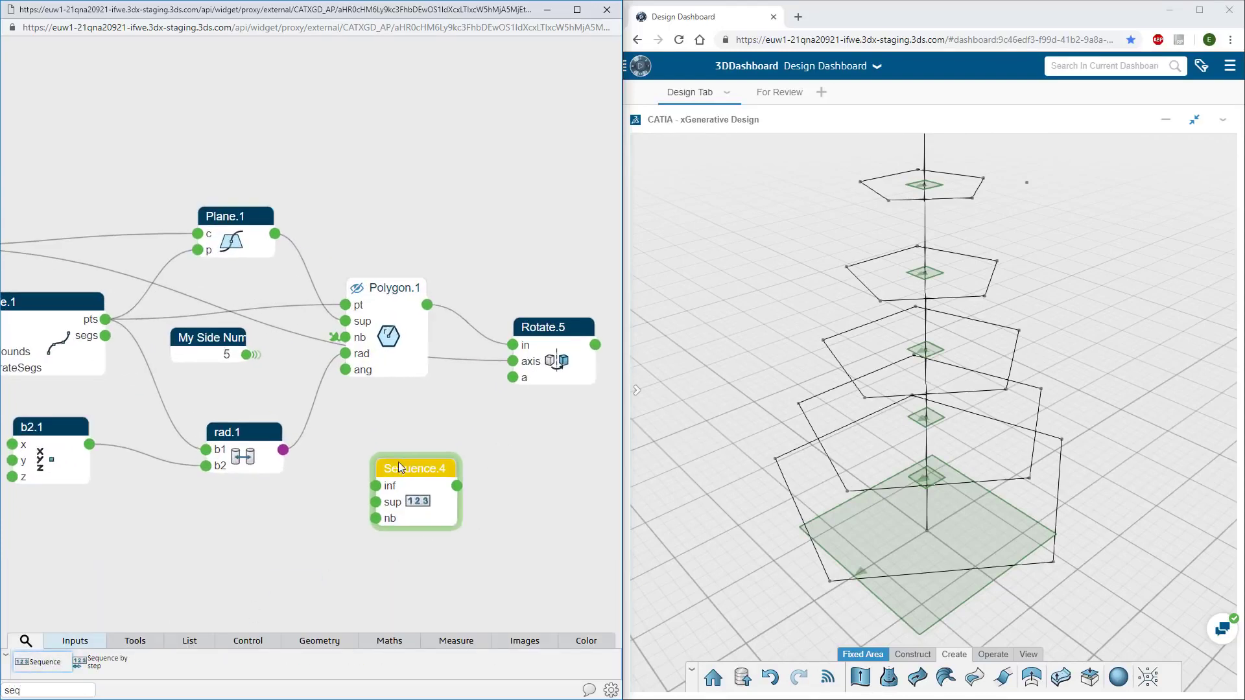
pyautogui.click(371, 497)
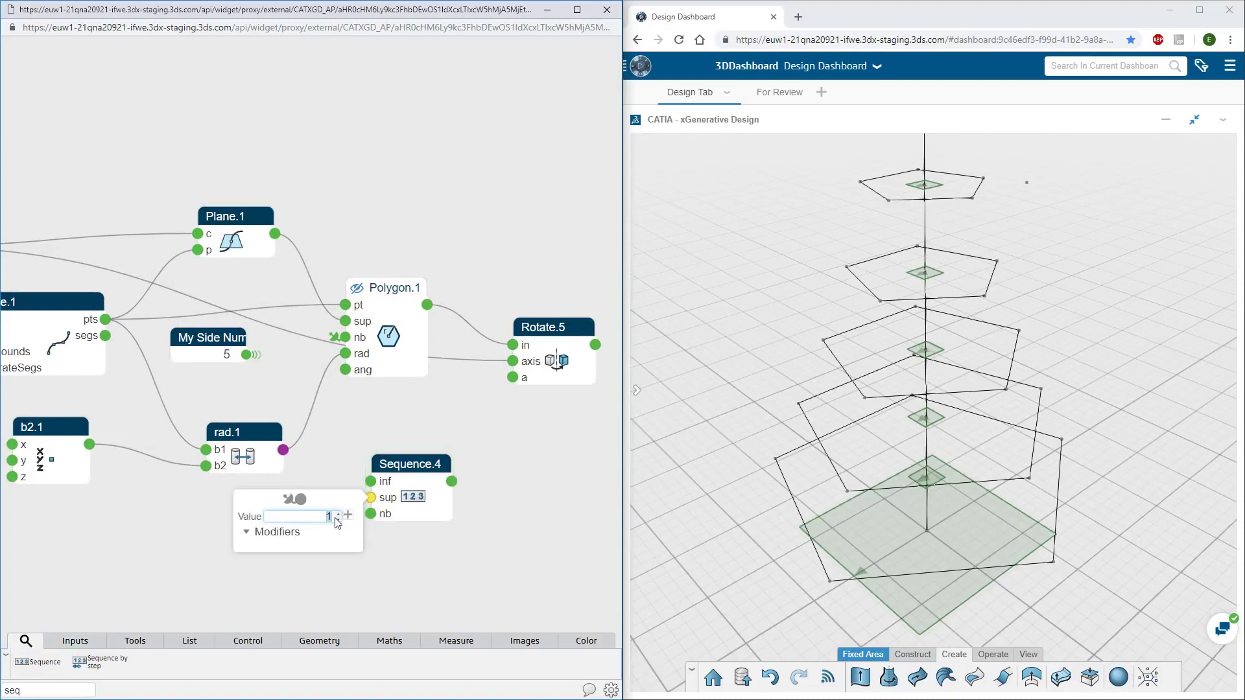
pyautogui.press('Return')
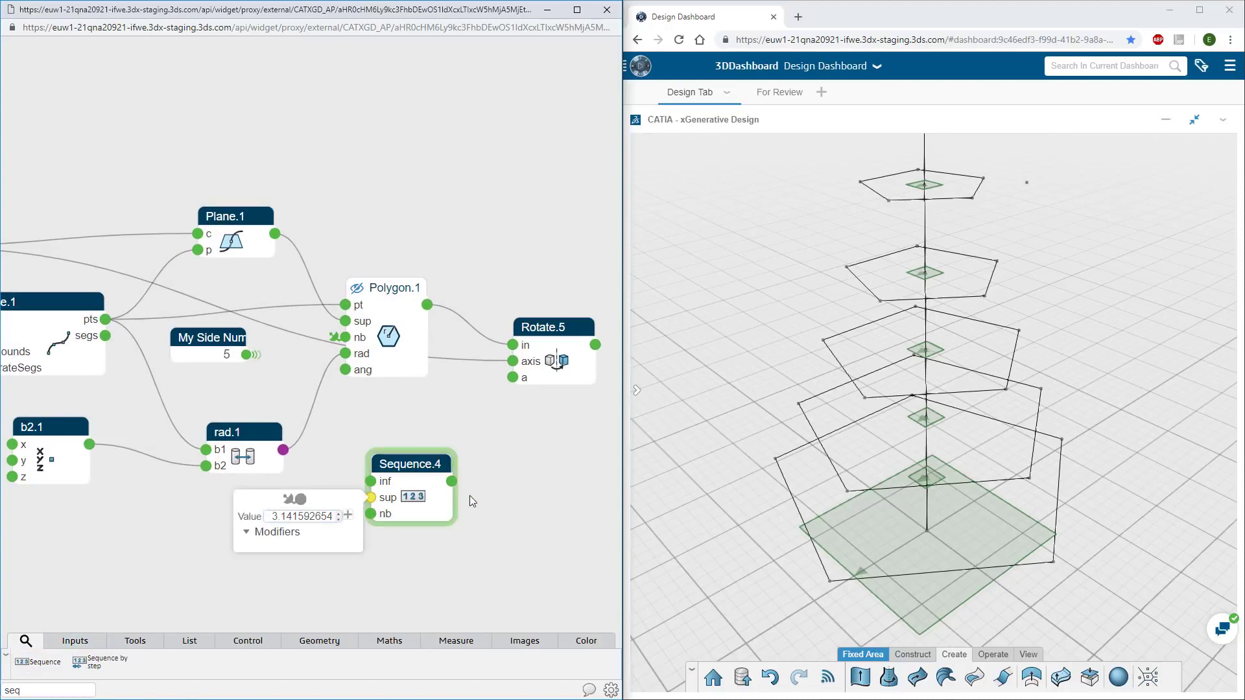
pyautogui.click(513, 378)
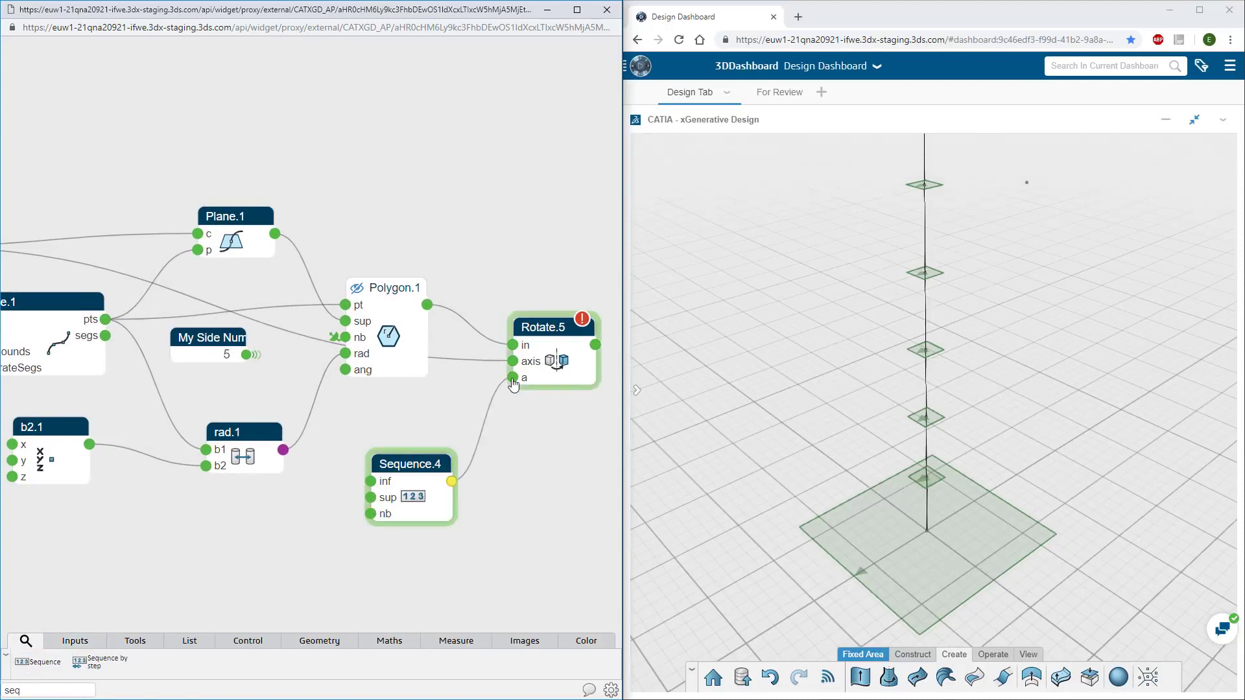
pyautogui.scroll(-1, 233, 542)
pyautogui.moveTo(233, 542); pyautogui.dragTo(363, 559)
# Expose Divide.1's point count as an integer node named 'My Divide Number'.
pyautogui.moveTo(265, 354)
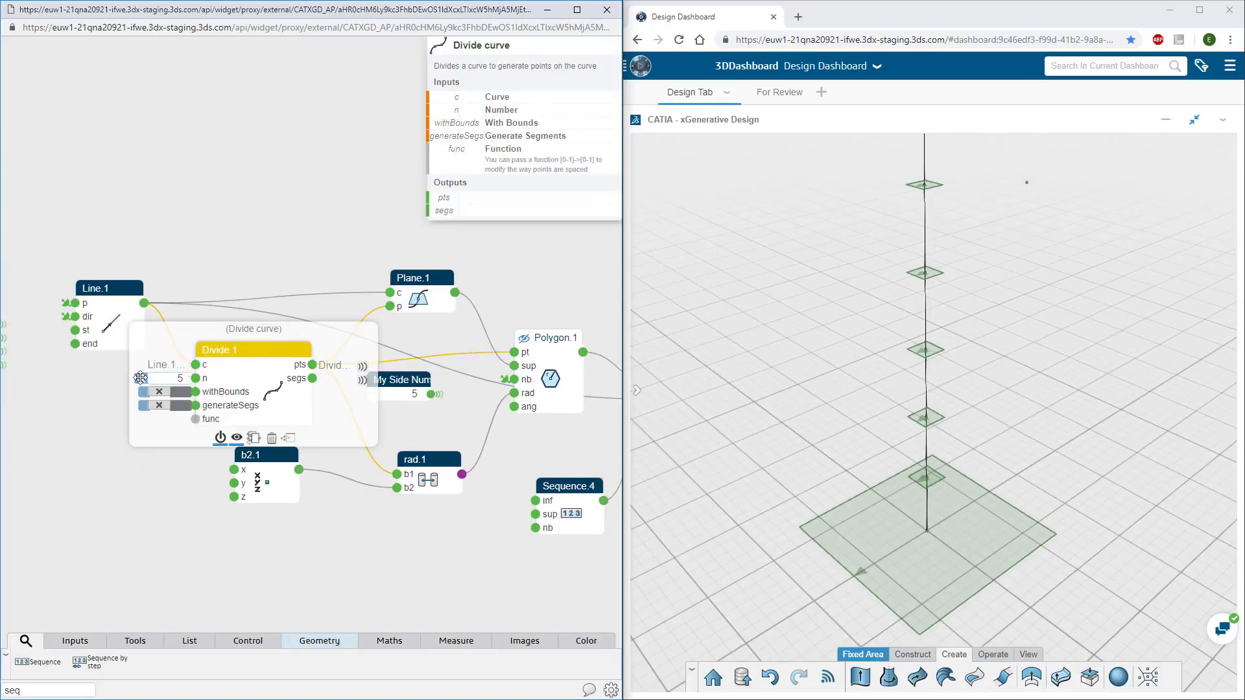
pyautogui.moveTo(141, 377); pyautogui.dragTo(43, 522)
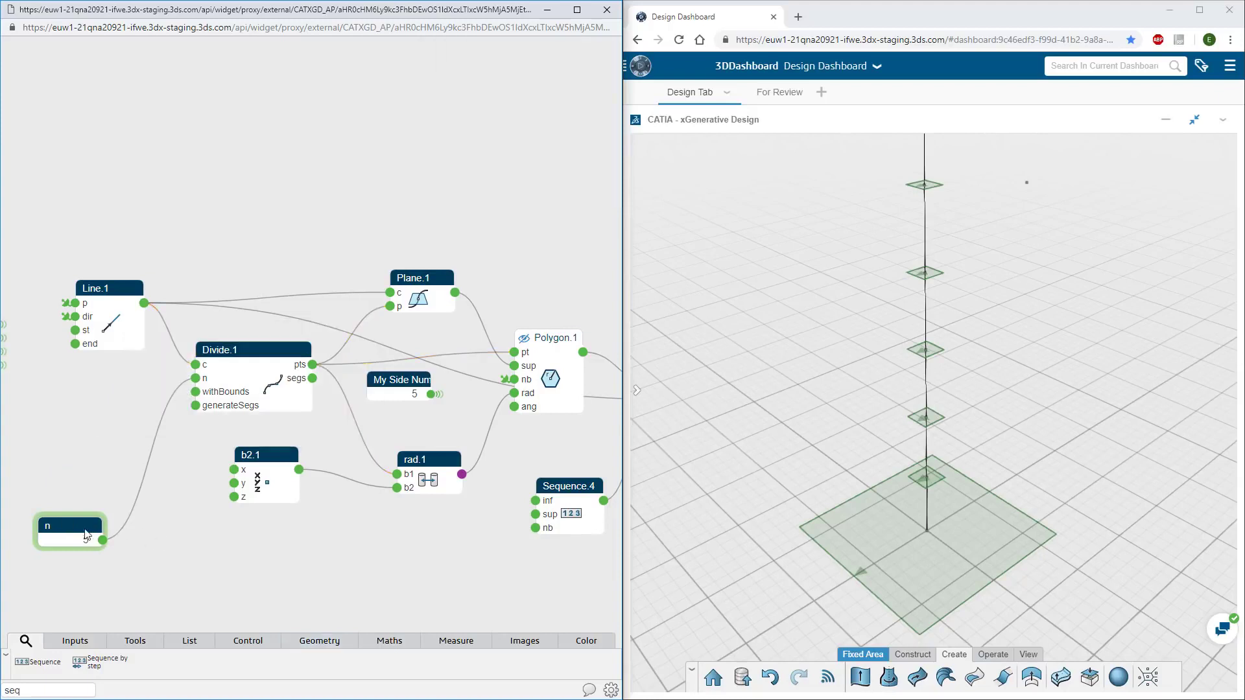
pyautogui.click(83, 532)
pyautogui.click(40, 508)
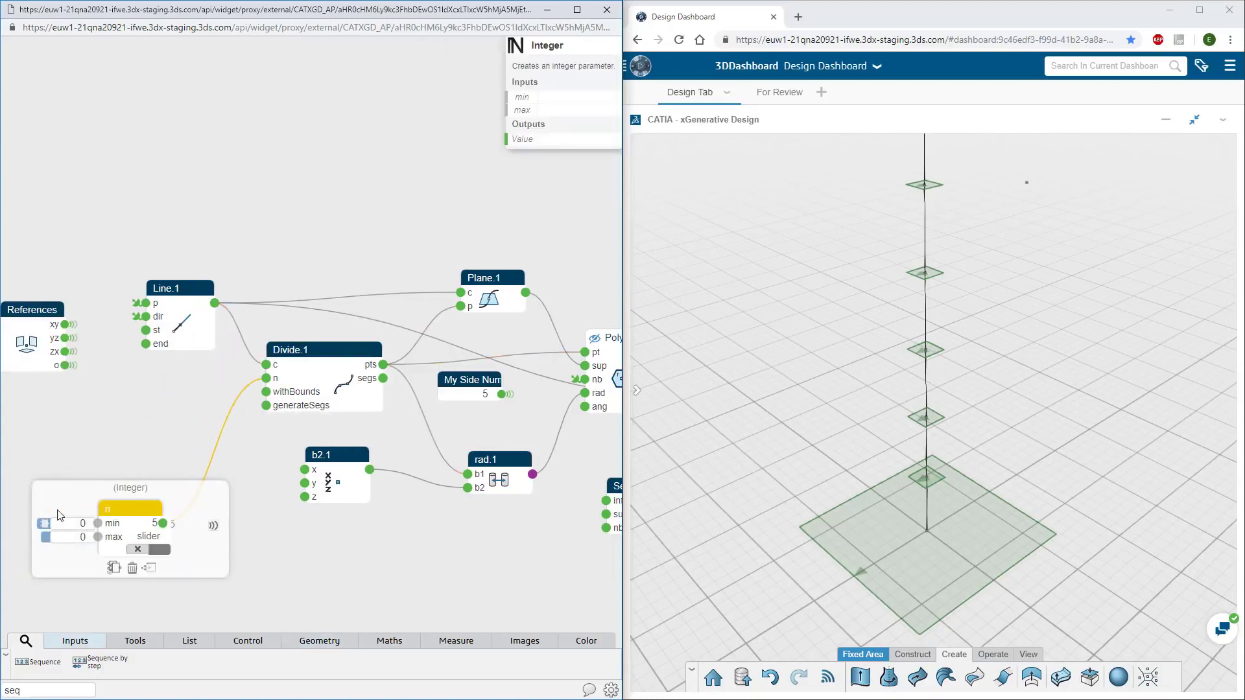
pyautogui.doubleClick(106, 510)
pyautogui.write('My Divide Num')
pyautogui.press('Return')
pyautogui.click(149, 458)
# Make My Divide Number a global variable and use it as Sequence.4's count.
pyautogui.click(163, 523)
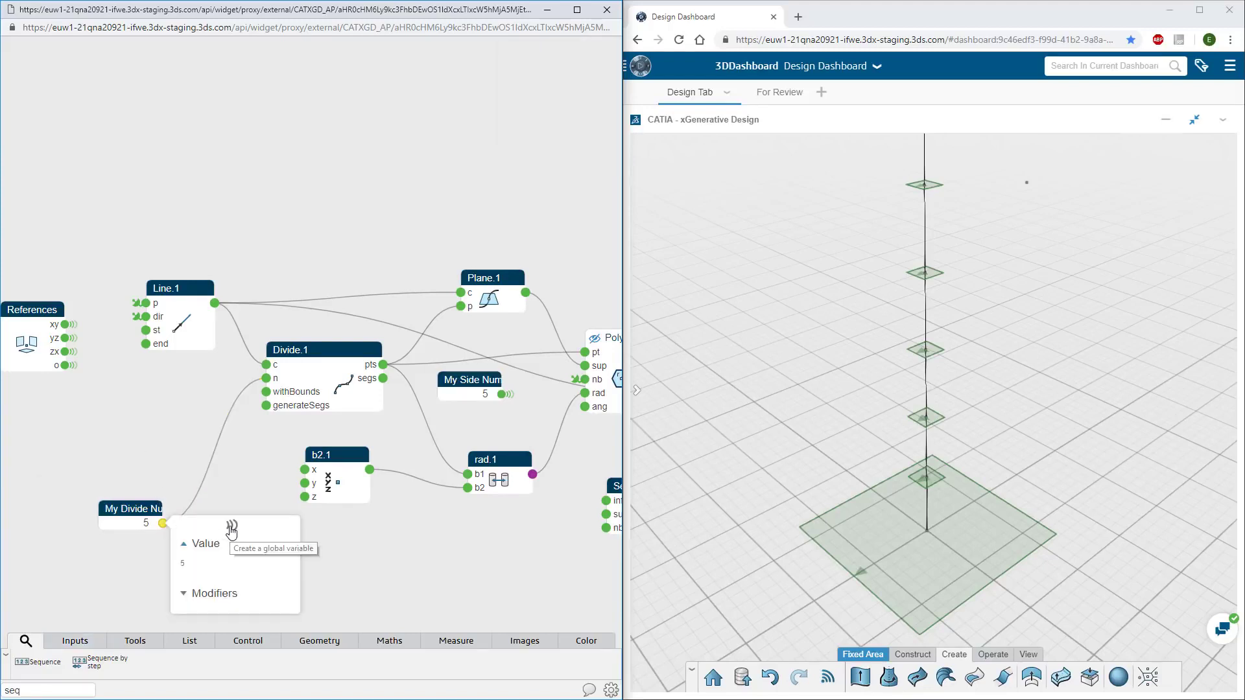
pyautogui.moveTo(147, 507); pyautogui.dragTo(96, 522)
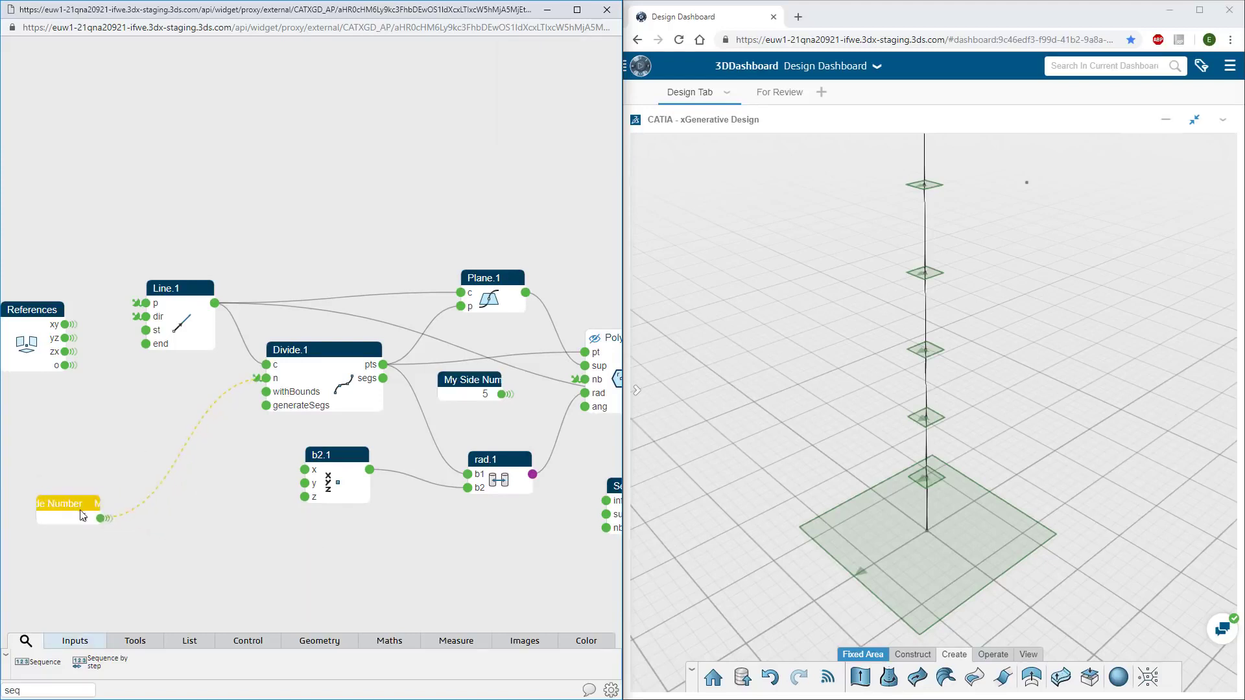
pyautogui.scroll(-2, 194, 539)
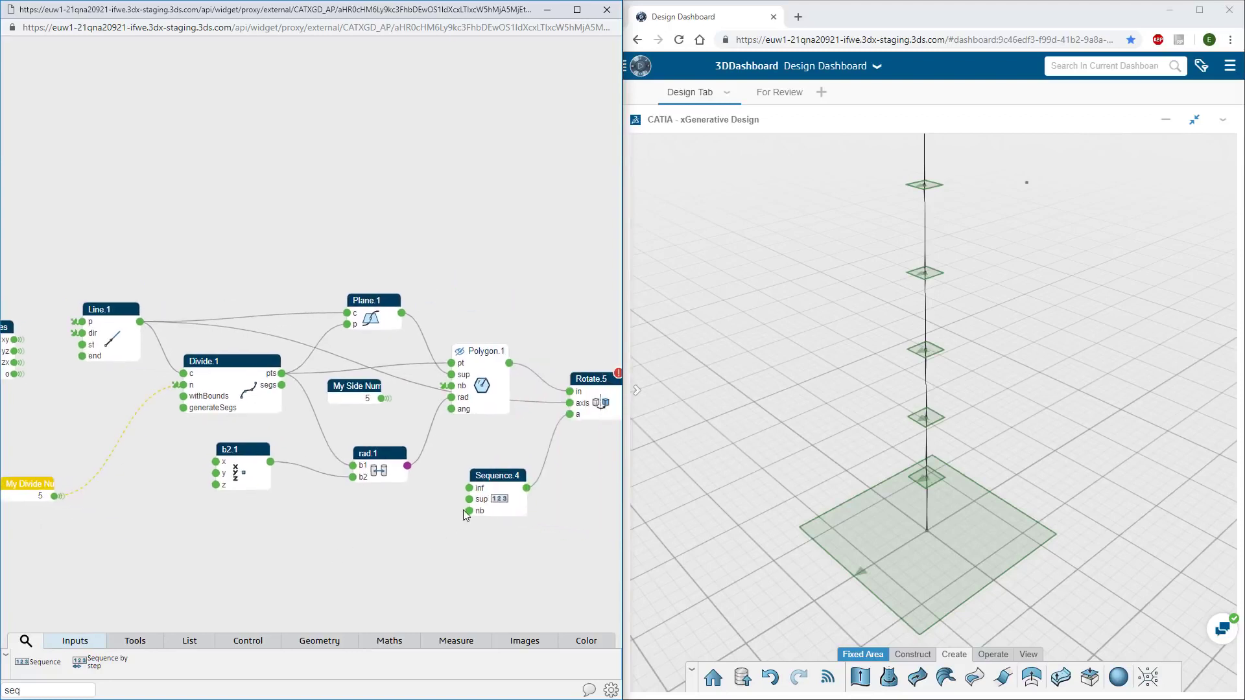
pyautogui.click(468, 511)
pyautogui.click(400, 519)
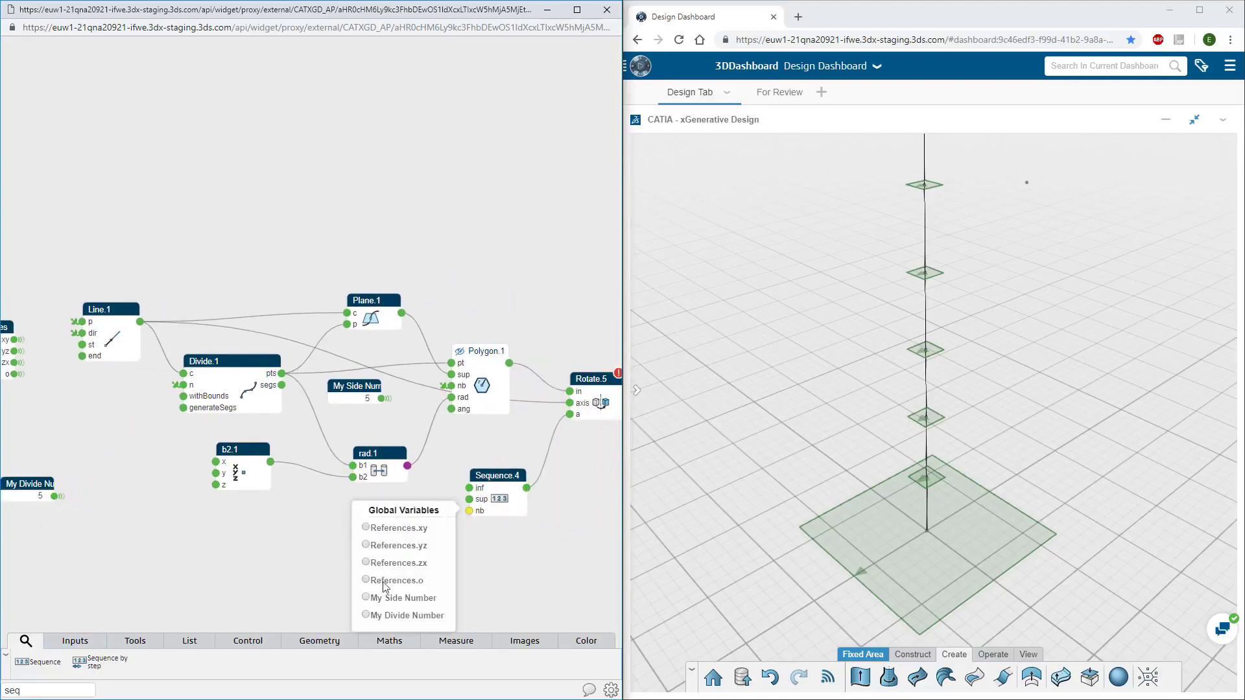
pyautogui.click(366, 615)
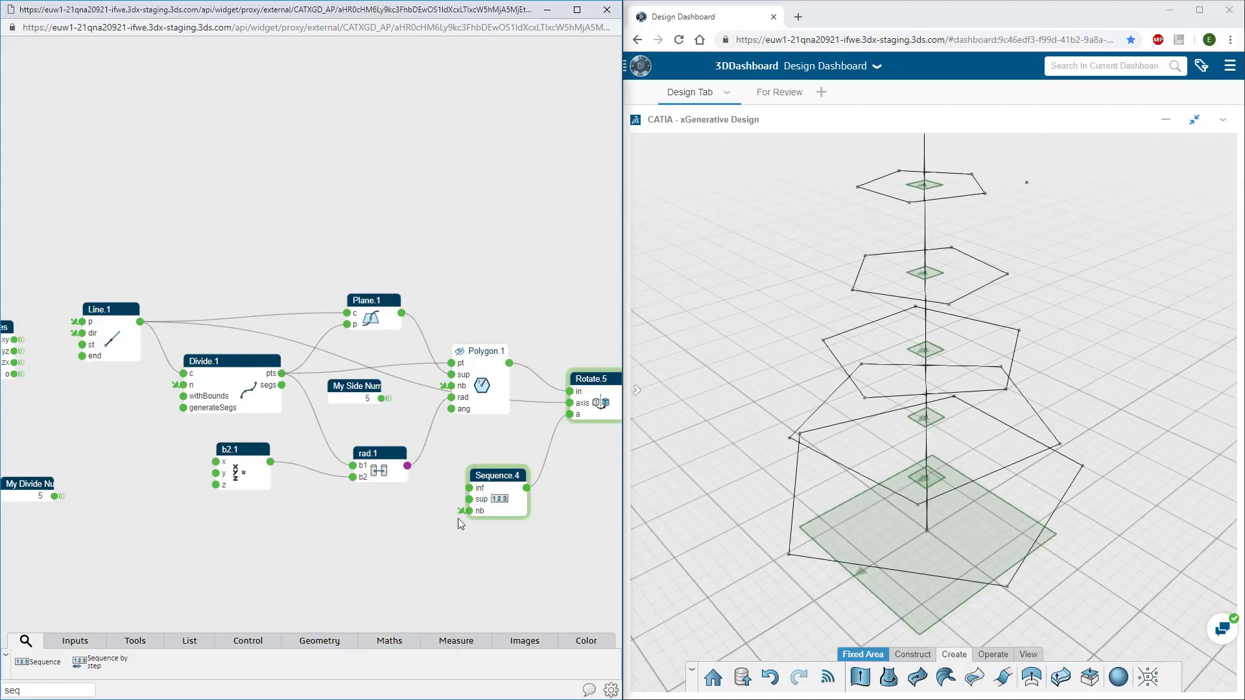
# Move the Sequence.4 and My Side Number nodes to the lower left of the graph.
pyautogui.moveTo(477, 484); pyautogui.dragTo(422, 519)
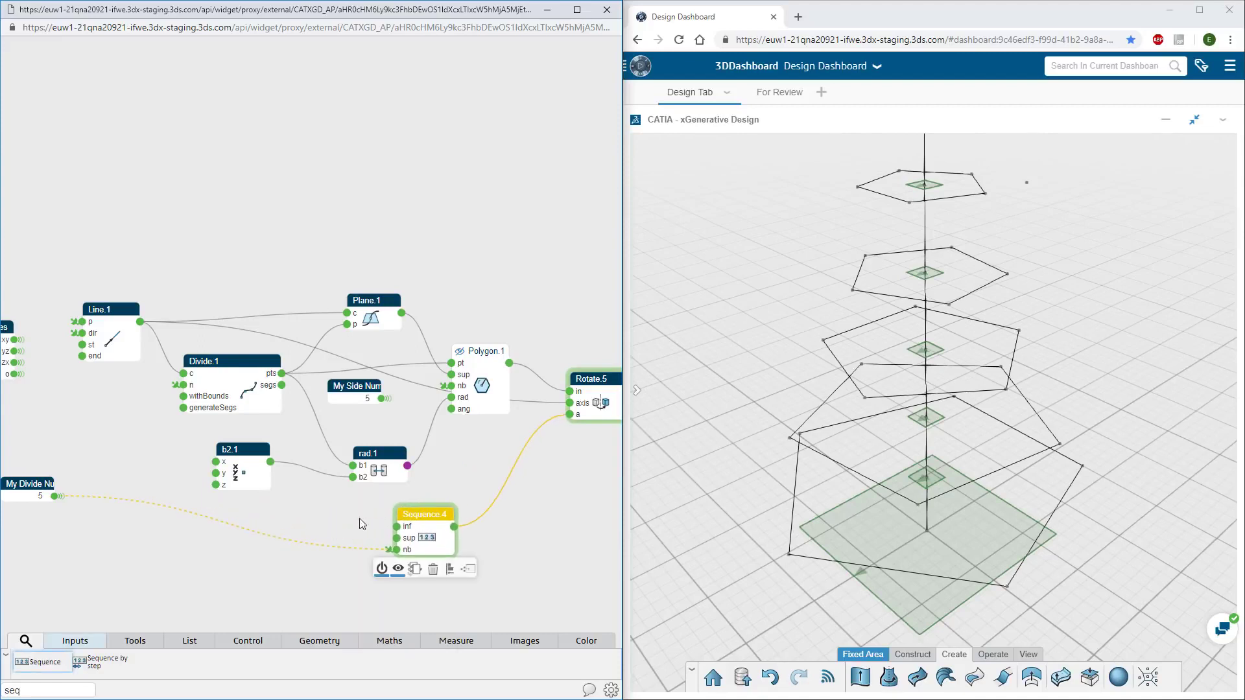
pyautogui.scroll(-2, 324, 526)
pyautogui.moveTo(331, 410); pyautogui.dragTo(85, 544)
# Group the My Divide Number and My Side Number nodes into Region1.
pyautogui.scroll(3, 103, 454)
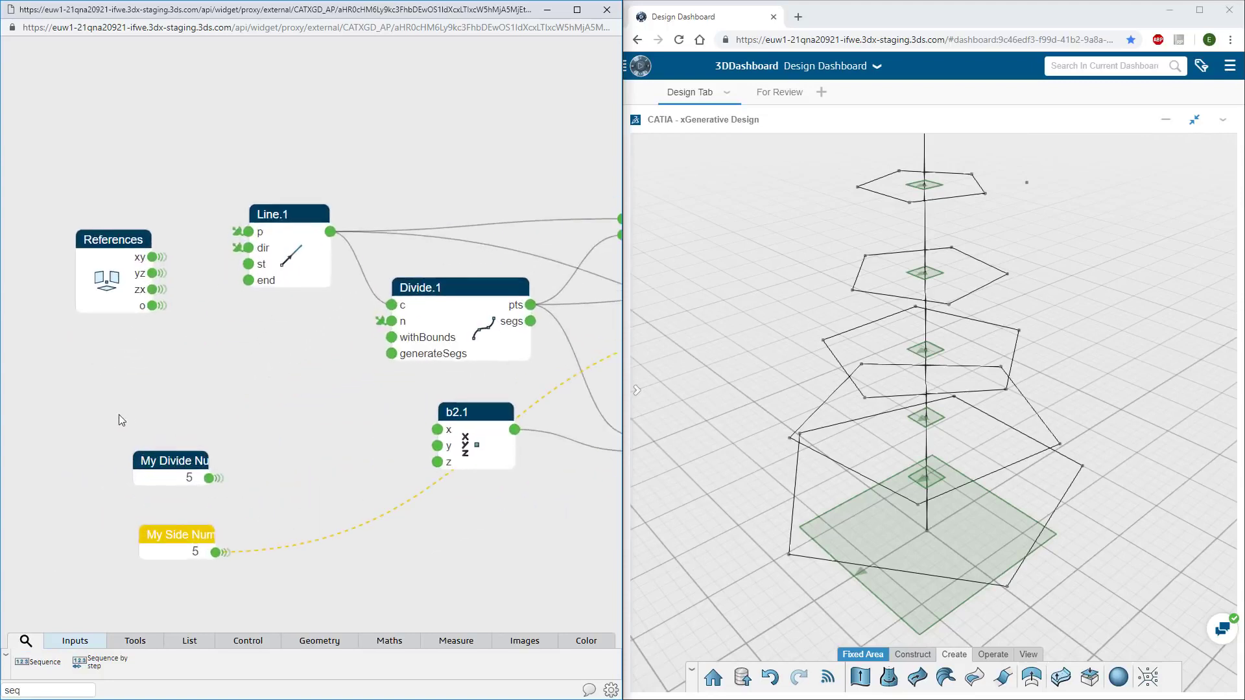
pyautogui.moveTo(100, 416); pyautogui.dragTo(271, 585)
pyautogui.click(281, 613)
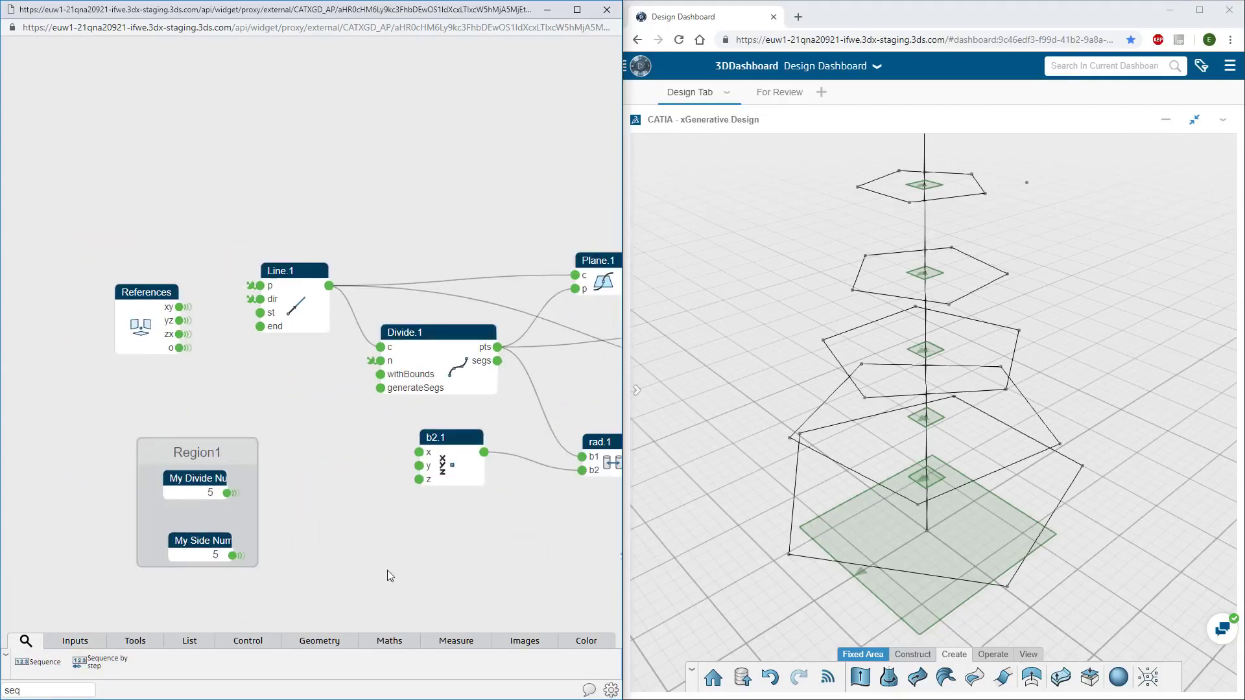
# Auto-arrange the remaining graph nodes with Align > Layering.
pyautogui.moveTo(439, 569); pyautogui.dragTo(293, 547, button='middle')
pyautogui.scroll(-2, 294, 547)
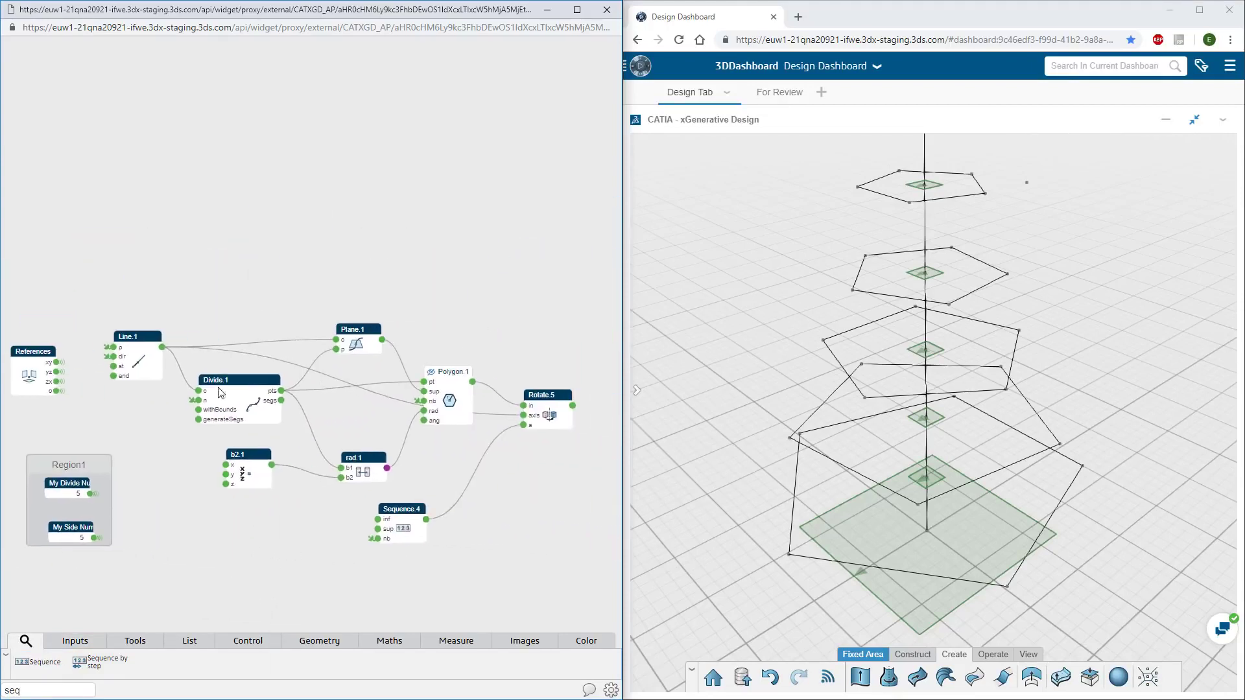
pyautogui.moveTo(300, 462); pyautogui.dragTo(582, 566)
pyautogui.moveTo(588, 588)
pyautogui.click(590, 626)
pyautogui.click(446, 605)
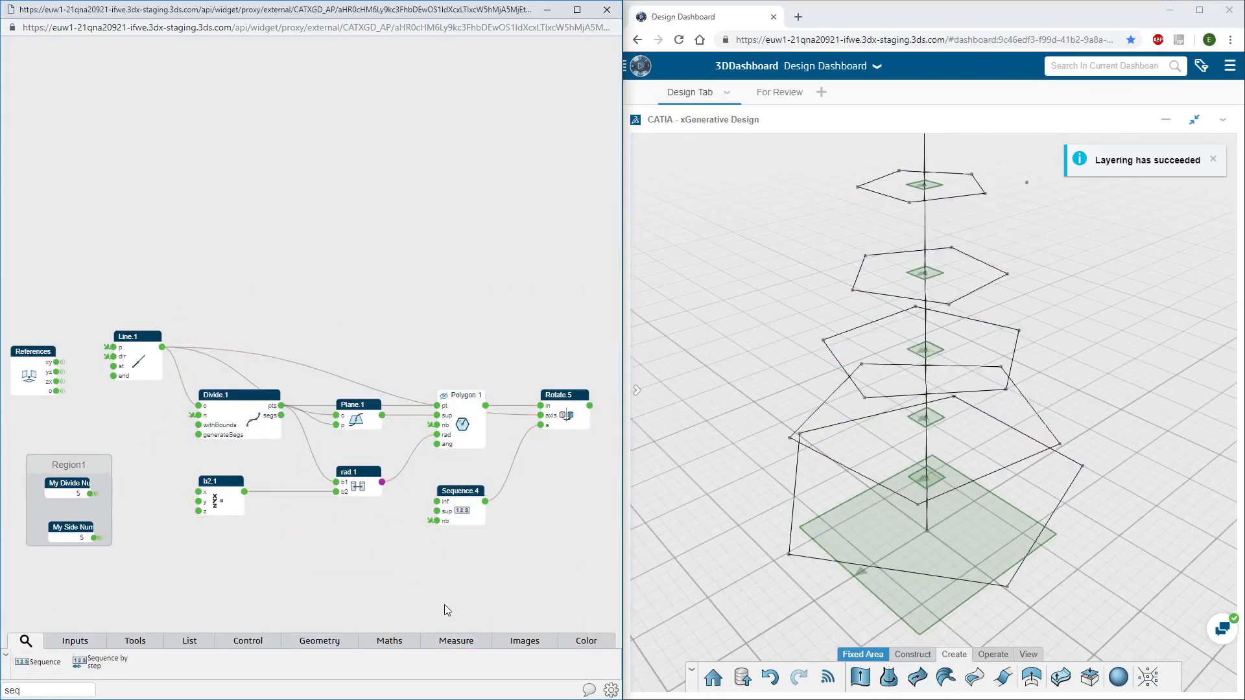
# Start a loft using the Rotate.5 pentagons as its sections.
pyautogui.scroll(3, 419, 542)
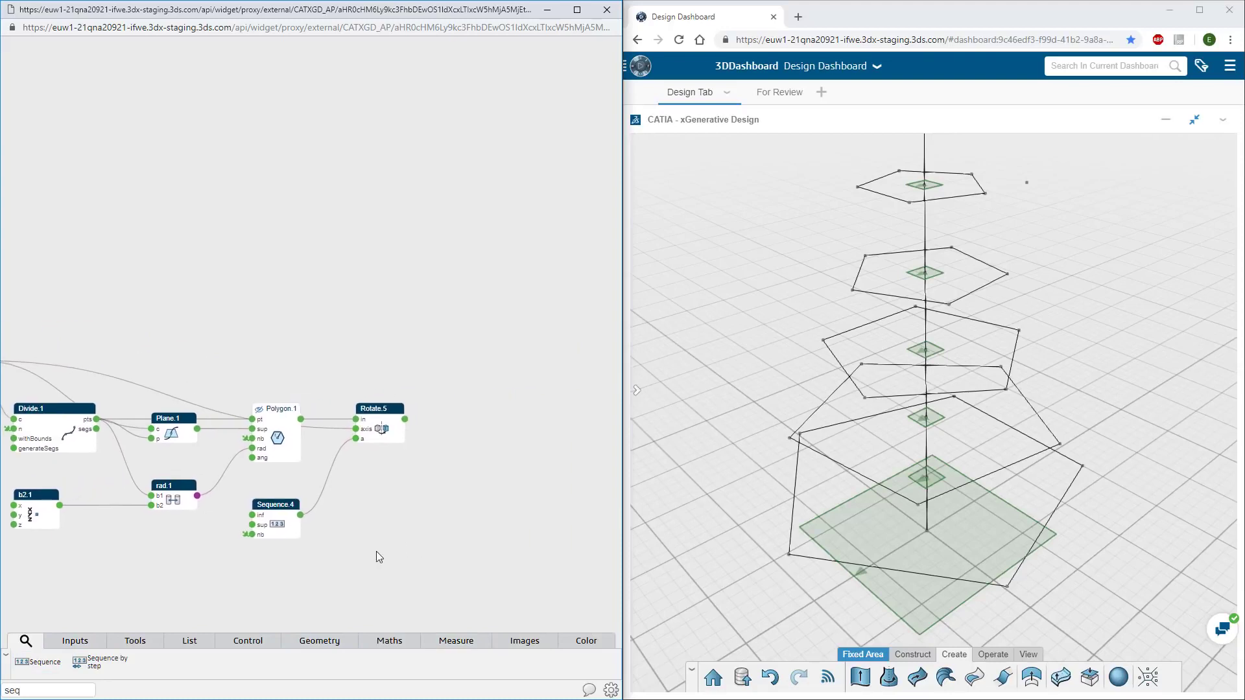
pyautogui.scroll(1, 380, 469)
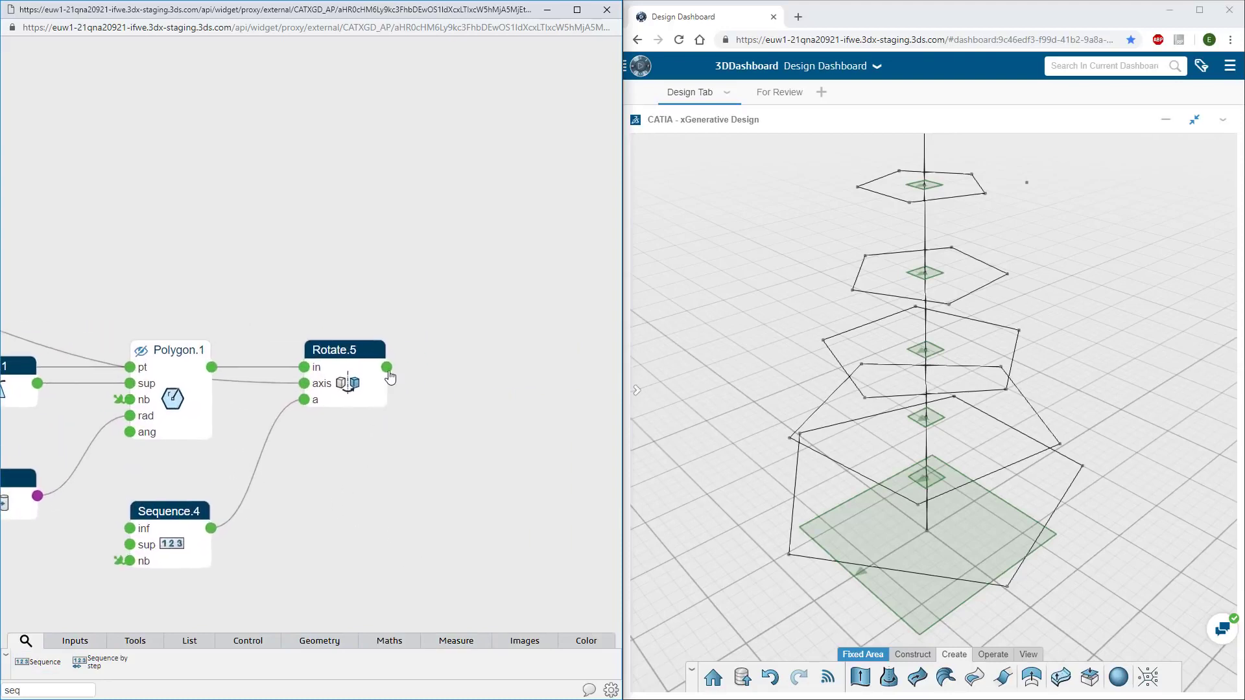
pyautogui.moveTo(387, 369)
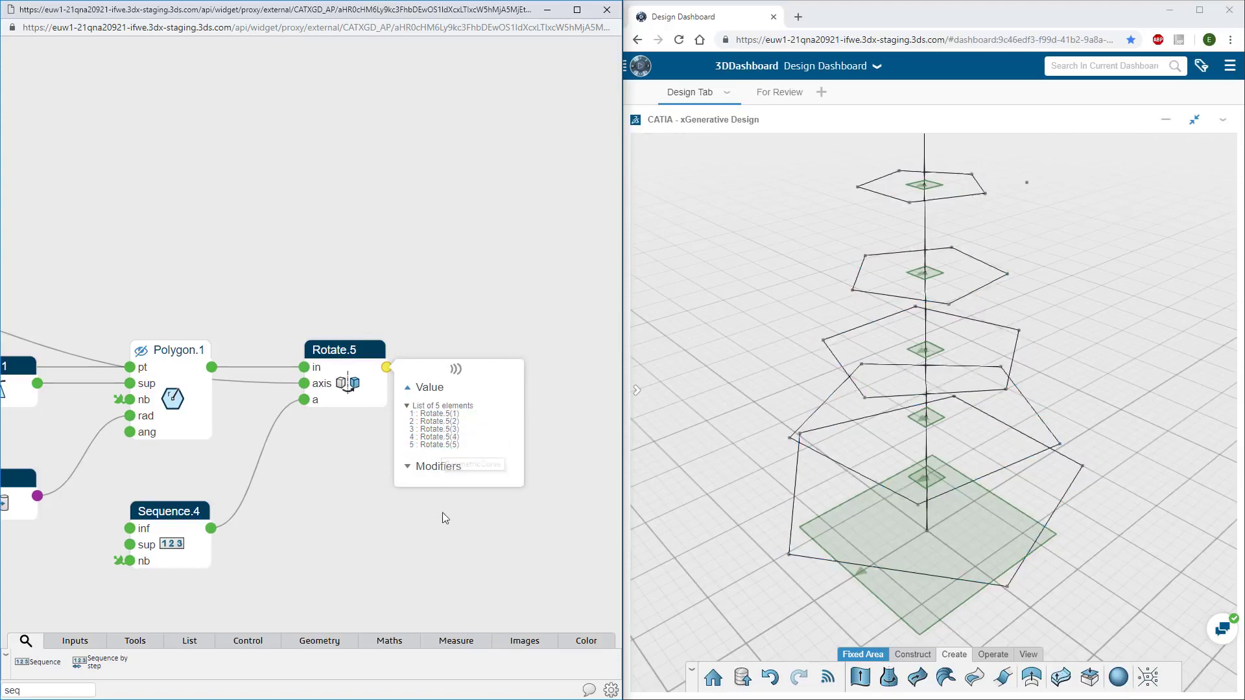
pyautogui.click(945, 678)
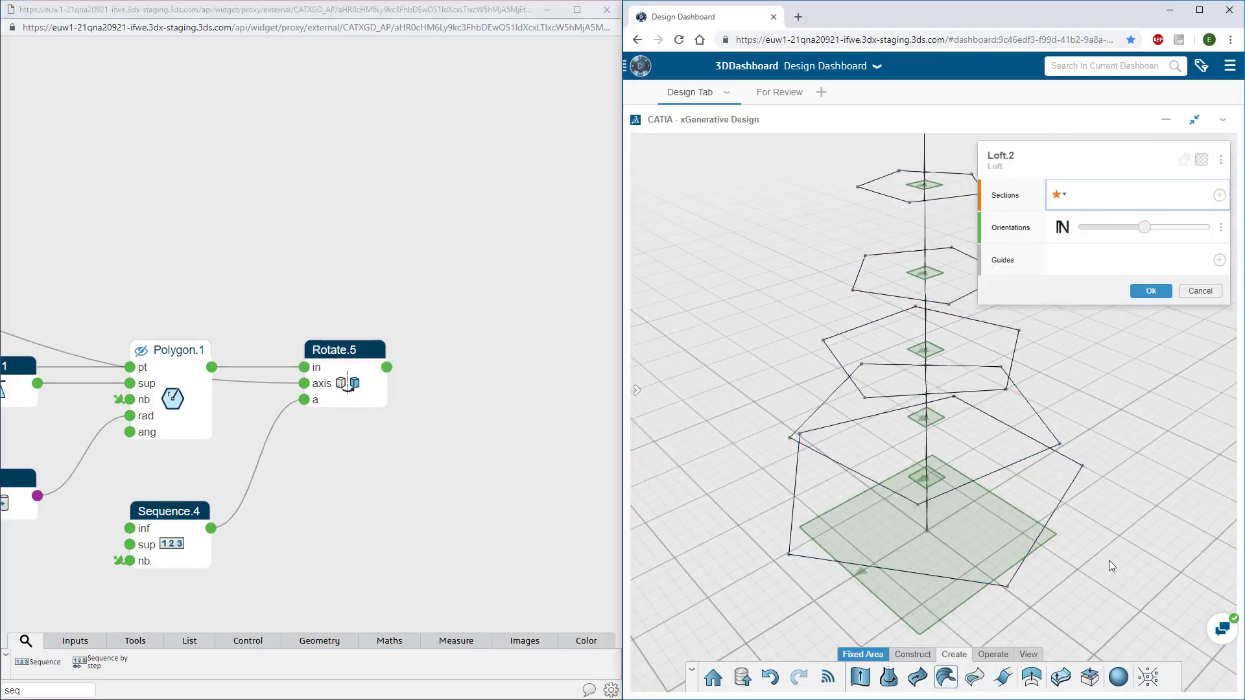
pyautogui.moveTo(1114, 551); pyautogui.dragTo(1033, 553, button='middle')
pyautogui.click(965, 503)
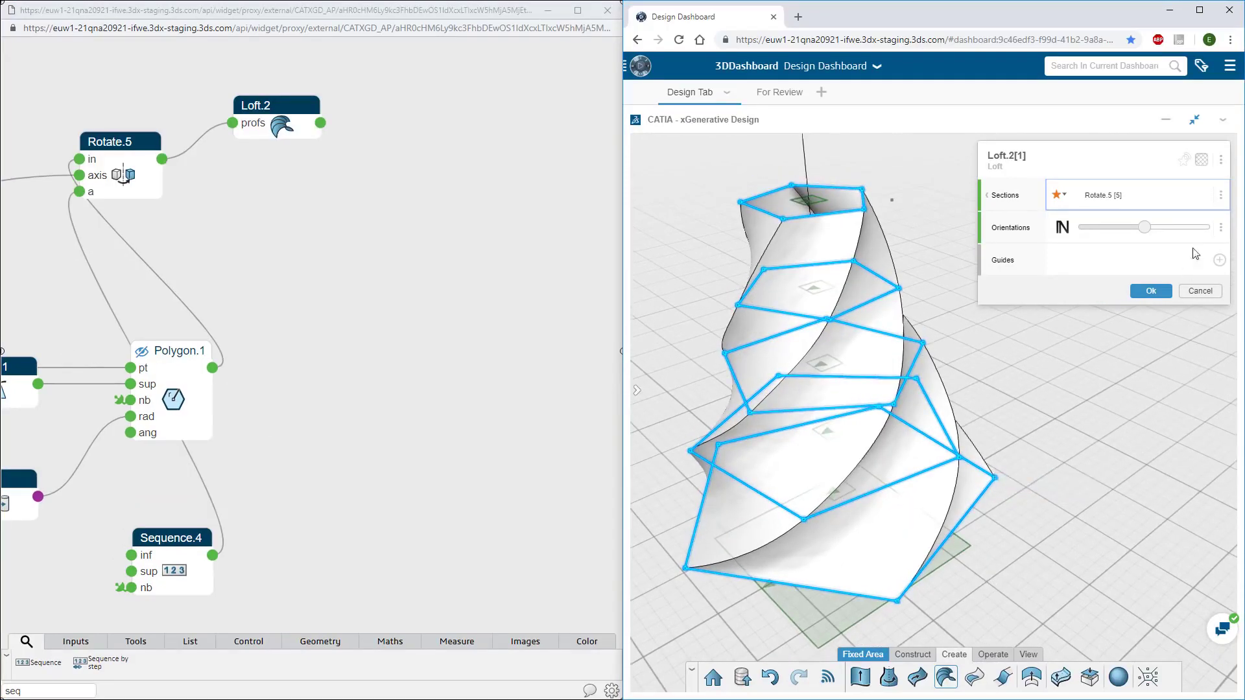
# Colour the loft yellow, confirm Loft.2, and reposition its node in the graph.
pyautogui.click(1203, 160)
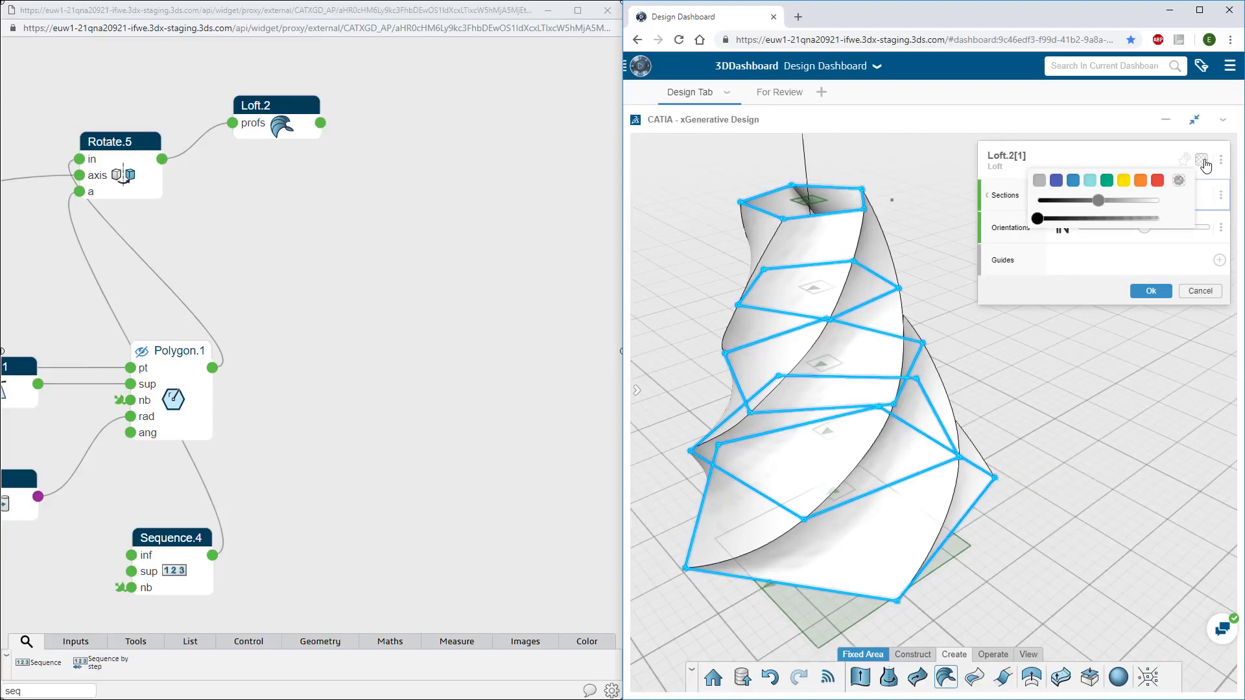
pyautogui.click(1124, 182)
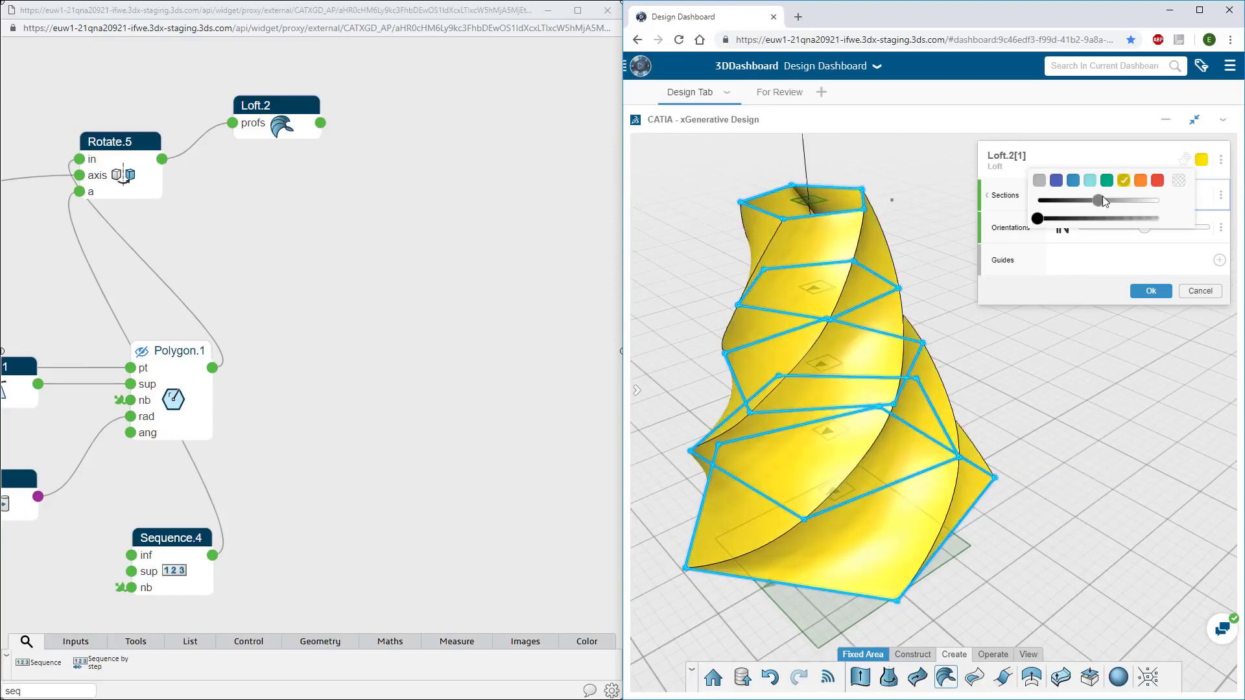
pyautogui.moveTo(1100, 201)
pyautogui.mouseDown()
pyautogui.moveTo(1038, 201)
pyautogui.moveTo(1164, 201)
pyautogui.moveTo(1106, 206)
pyautogui.mouseUp()
pyautogui.click(1154, 161)
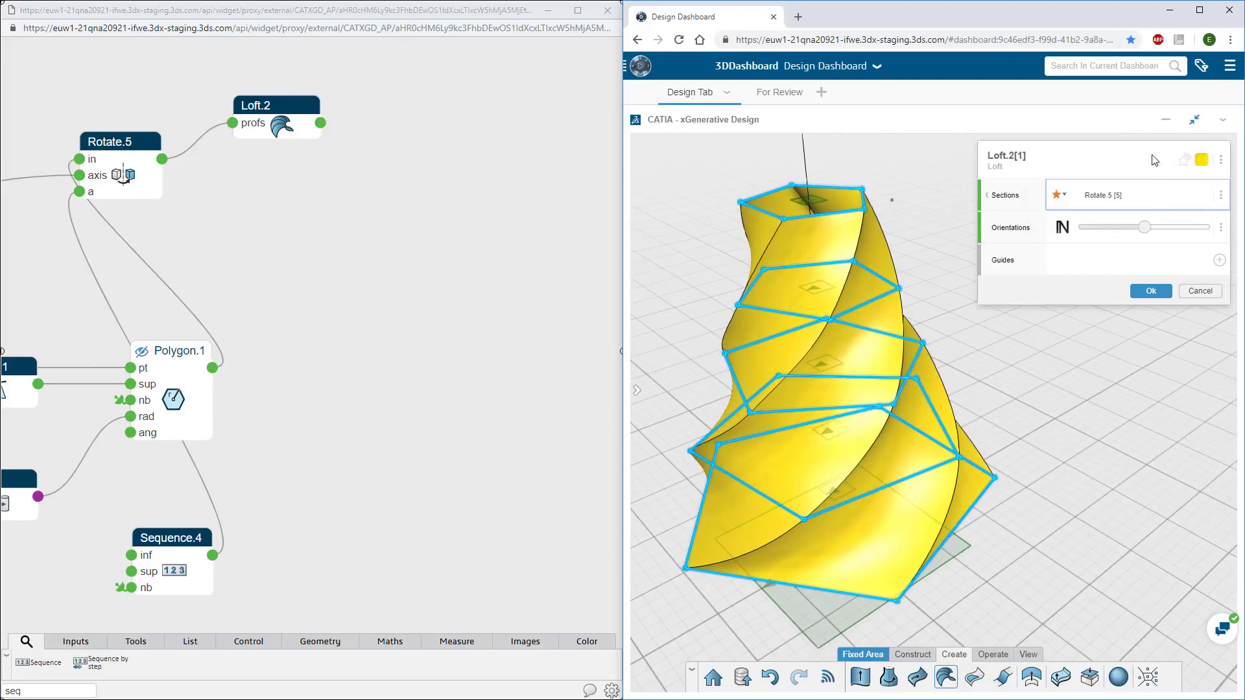
pyautogui.click(1148, 293)
pyautogui.click(1135, 308)
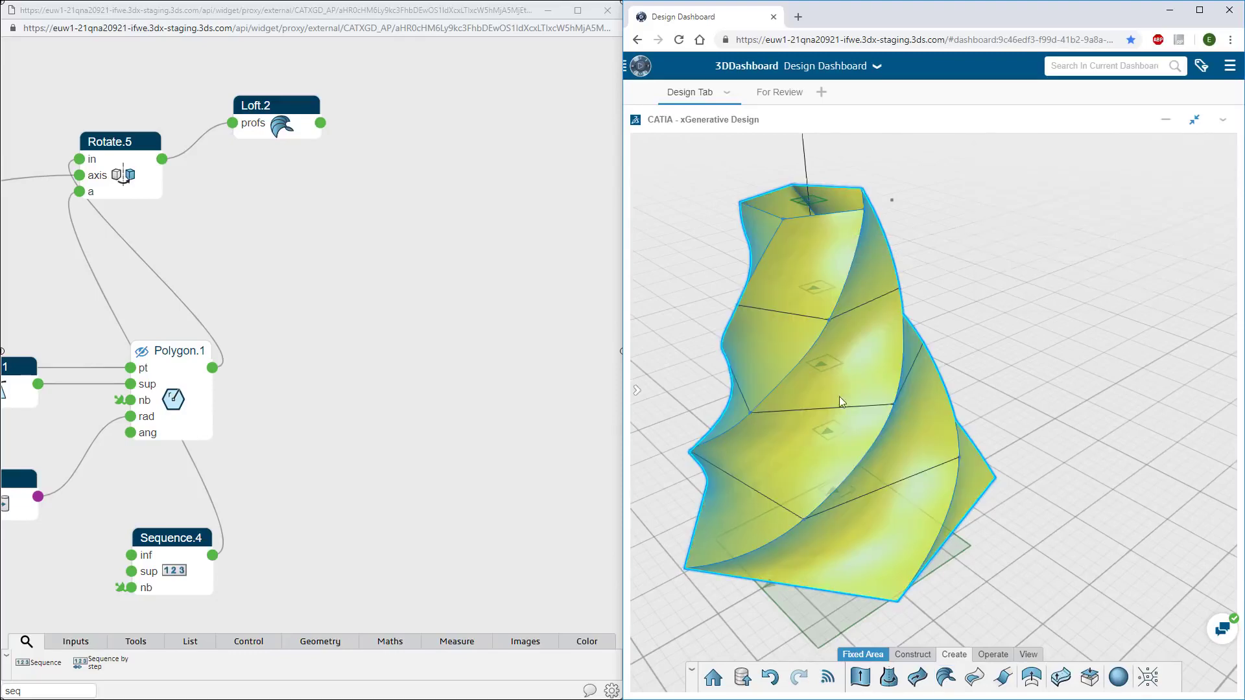
pyautogui.moveTo(294, 108); pyautogui.dragTo(351, 187)
pyautogui.moveTo(653, 361); pyautogui.dragTo(736, 367, button='middle')
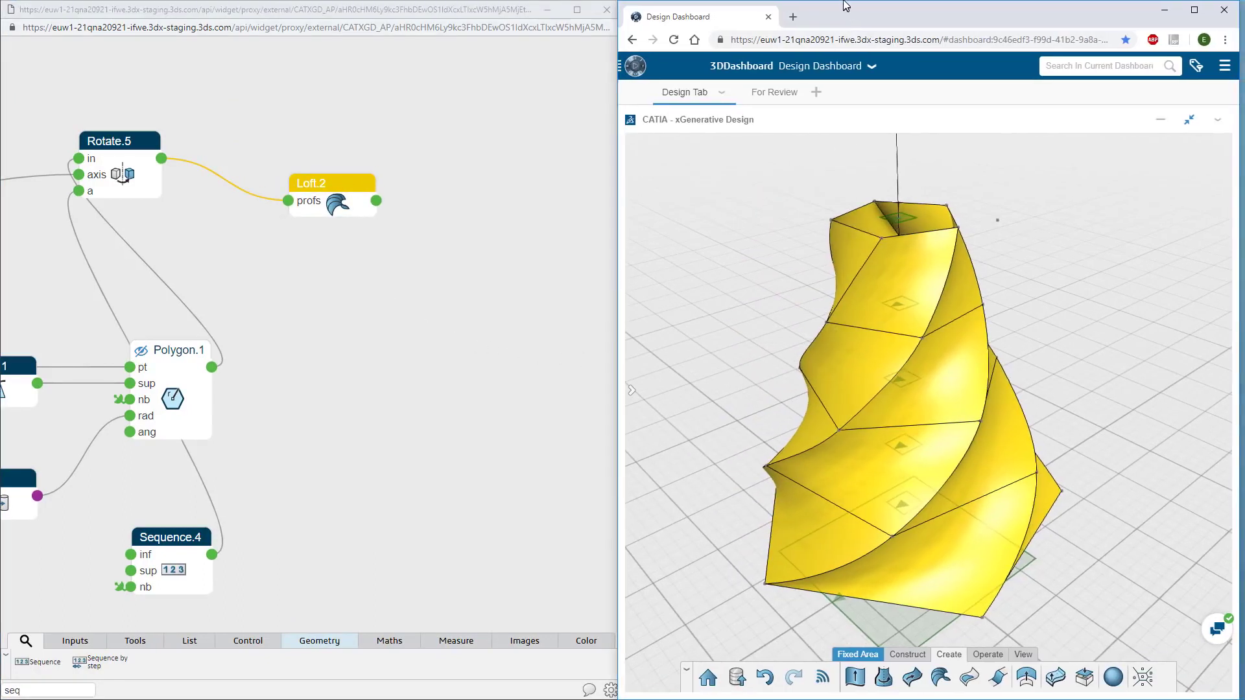
# Maximize the window and edit the b2.1 point's coordinates, dragging its height.
pyautogui.doubleClick(852, 21)
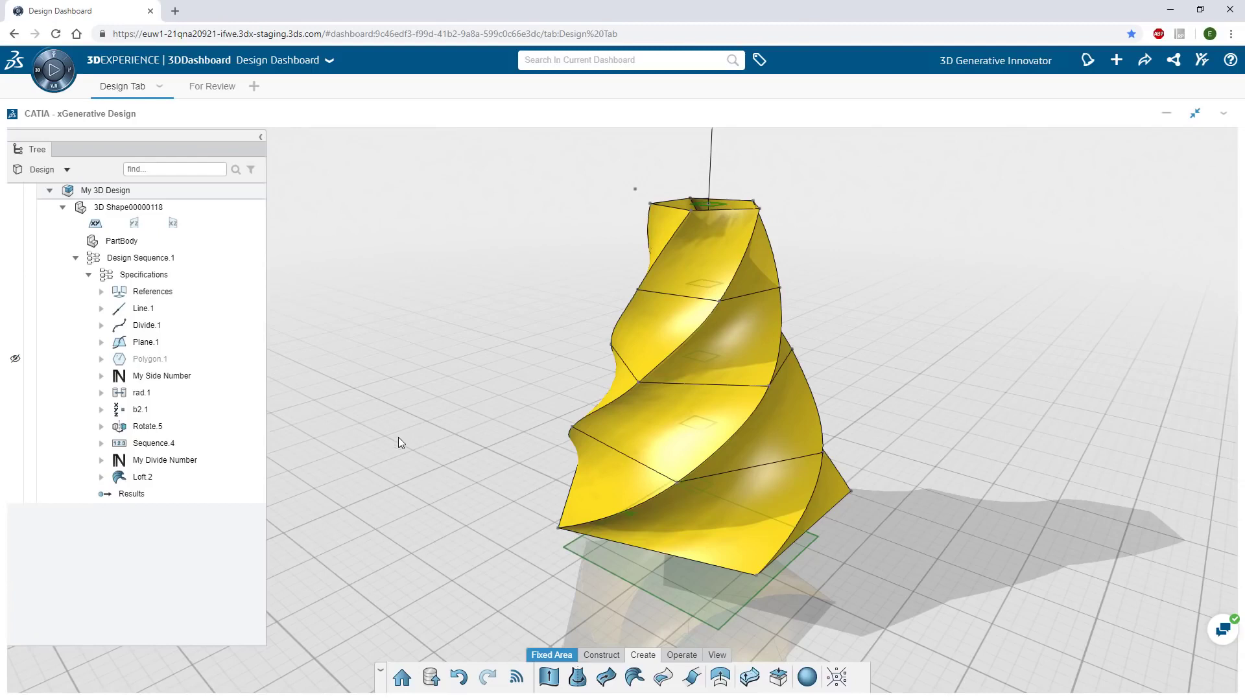
pyautogui.click(182, 413)
pyautogui.click(321, 371)
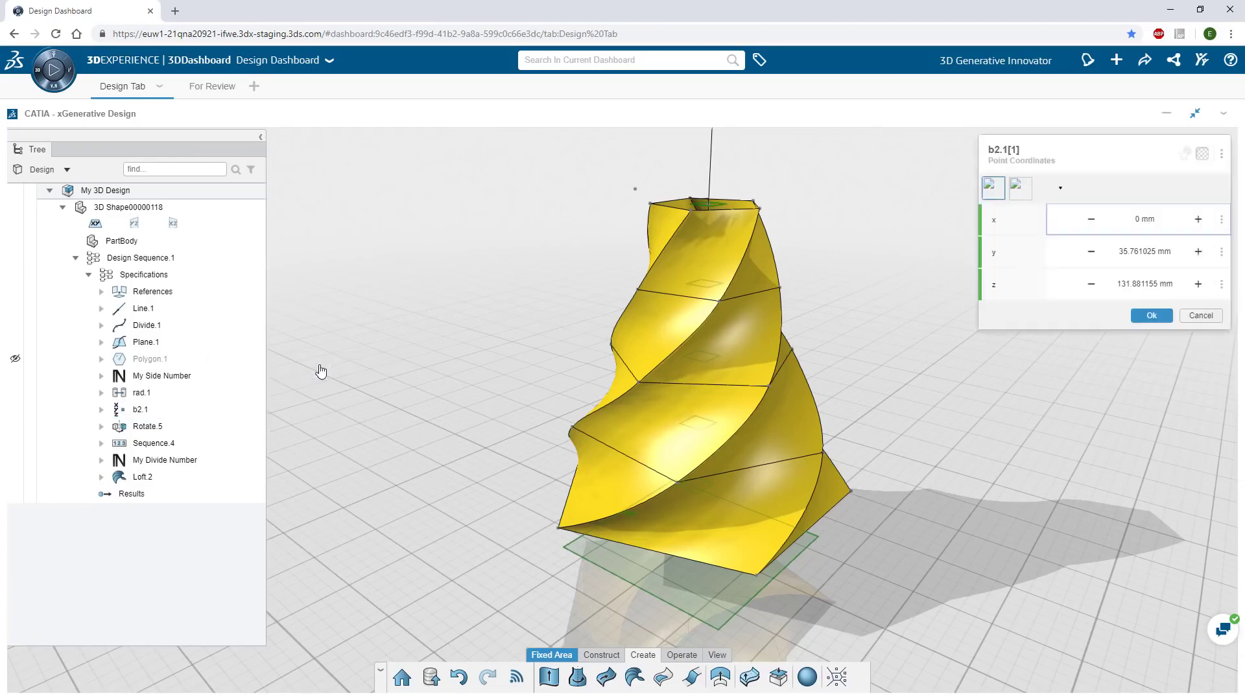
pyautogui.moveTo(644, 151); pyautogui.dragTo(606, 153)
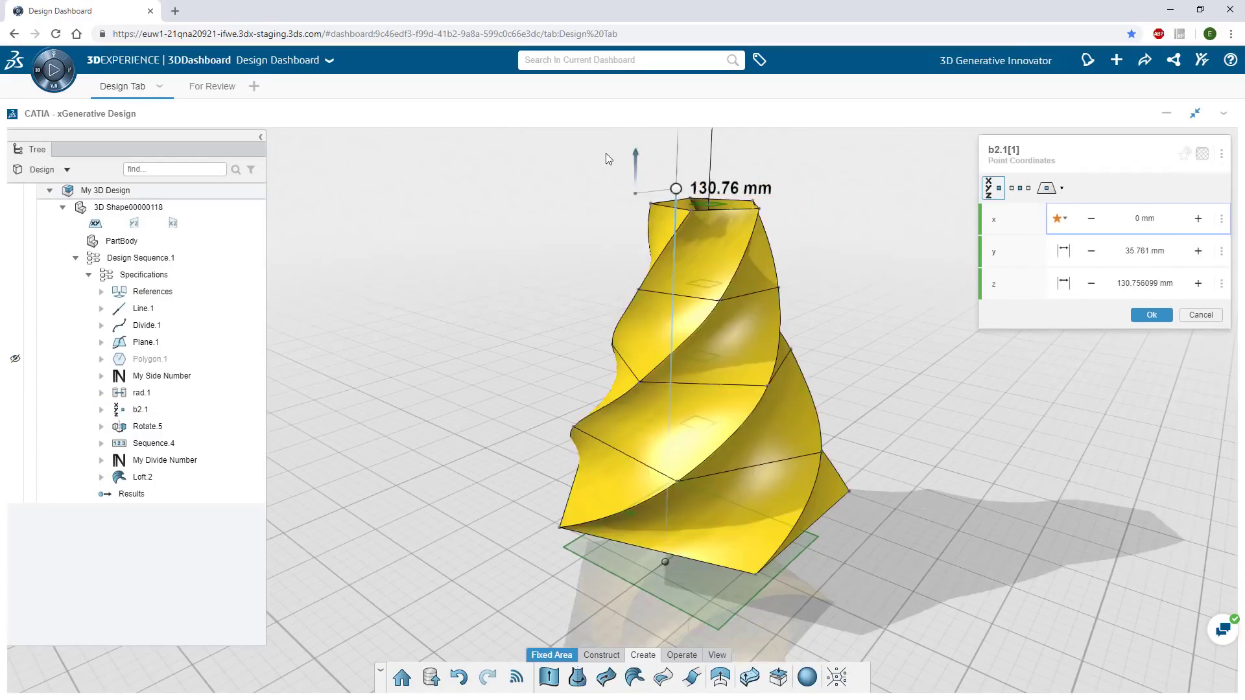
# Replace b2.1's z with an Extract Length parameter z.1, maximum 150, shown as a slider and raised.
pyautogui.click(1170, 284)
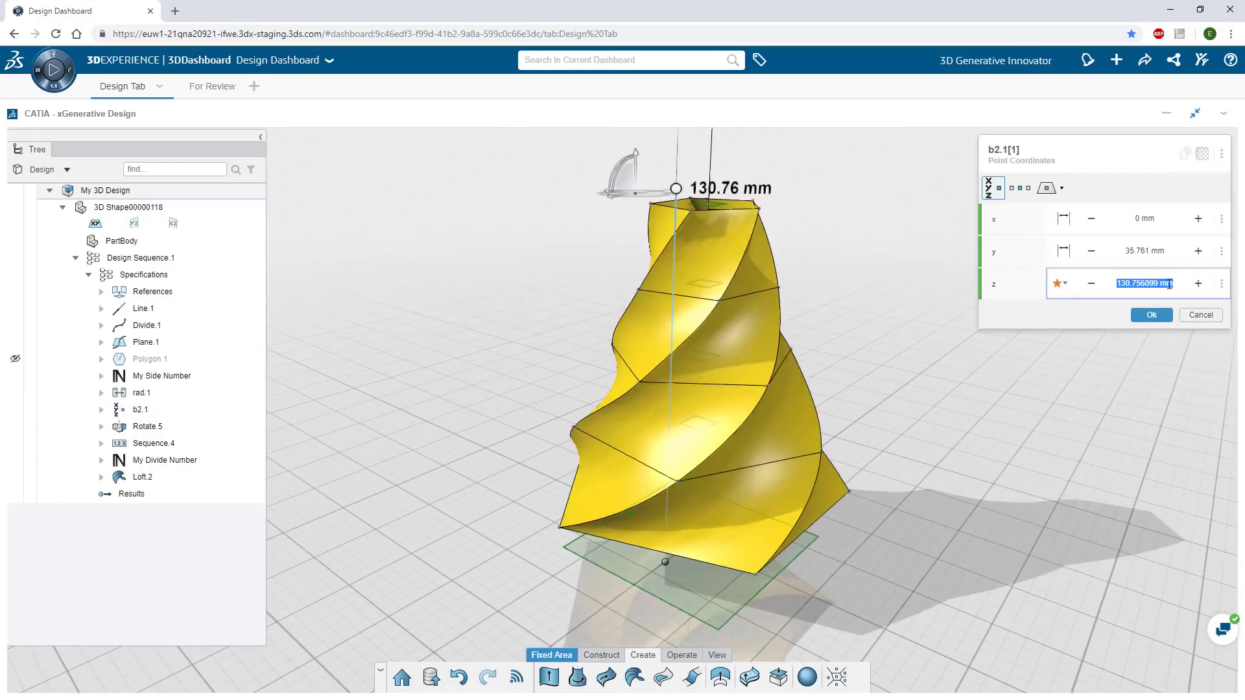
pyautogui.click(1222, 286)
pyautogui.click(1087, 335)
pyautogui.click(1119, 351)
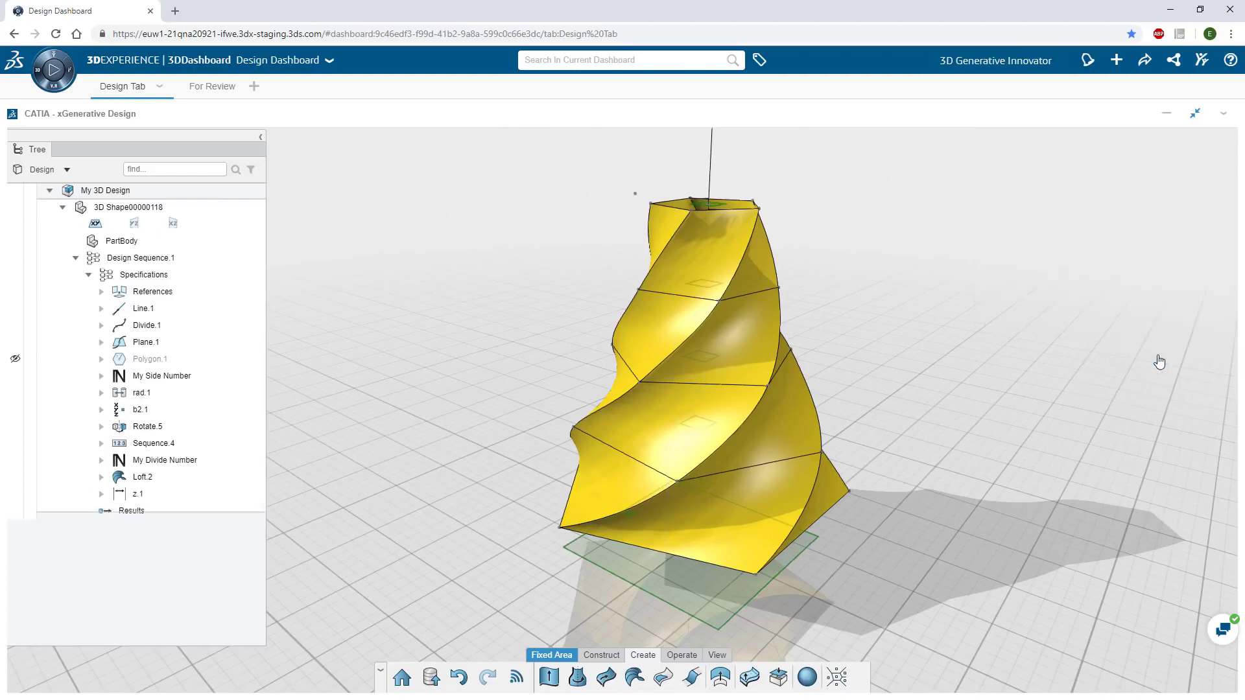
pyautogui.click(1161, 285)
pyautogui.click(1080, 317)
pyautogui.moveTo(1082, 220); pyautogui.dragTo(1213, 223)
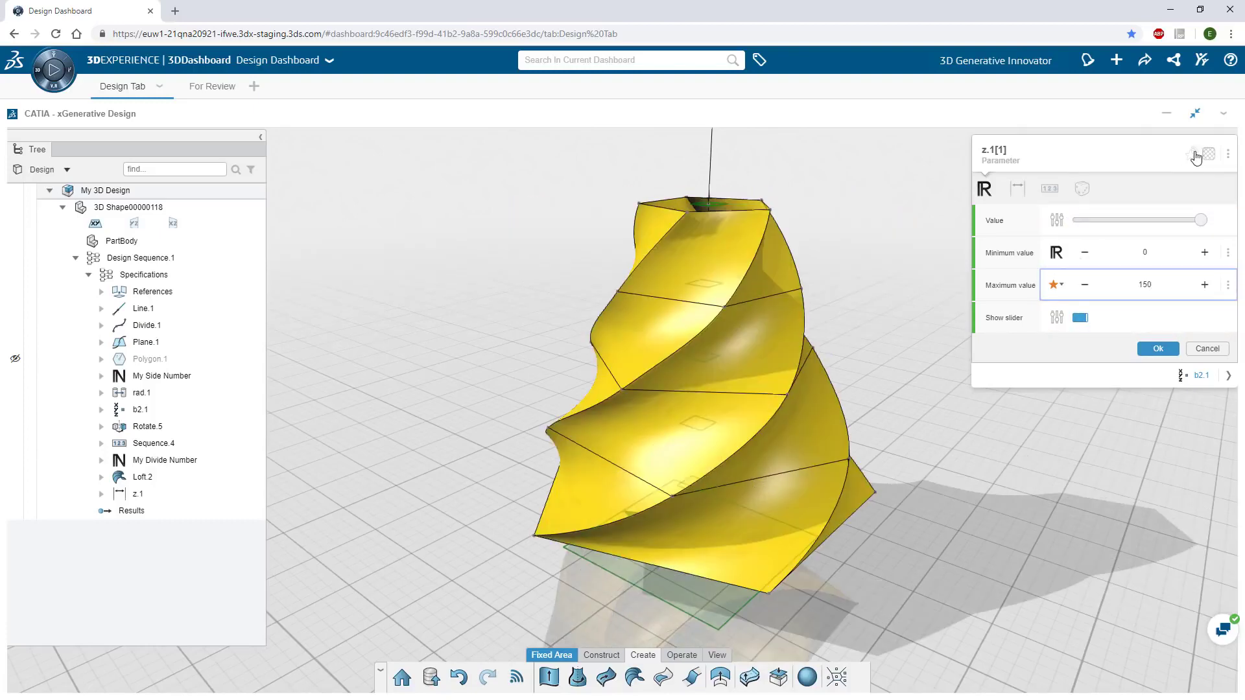
pyautogui.click(1158, 349)
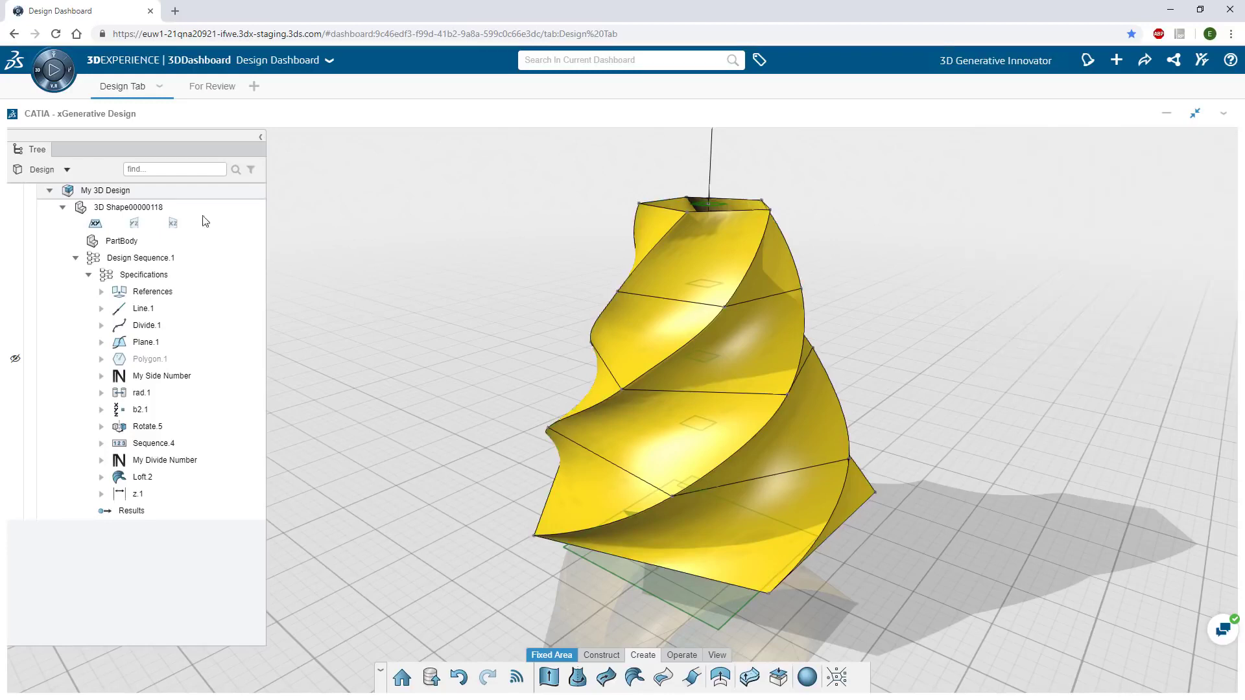
# In the Controllers panel, set My Side Number and My Divide Number both to 10.
pyautogui.click(66, 170)
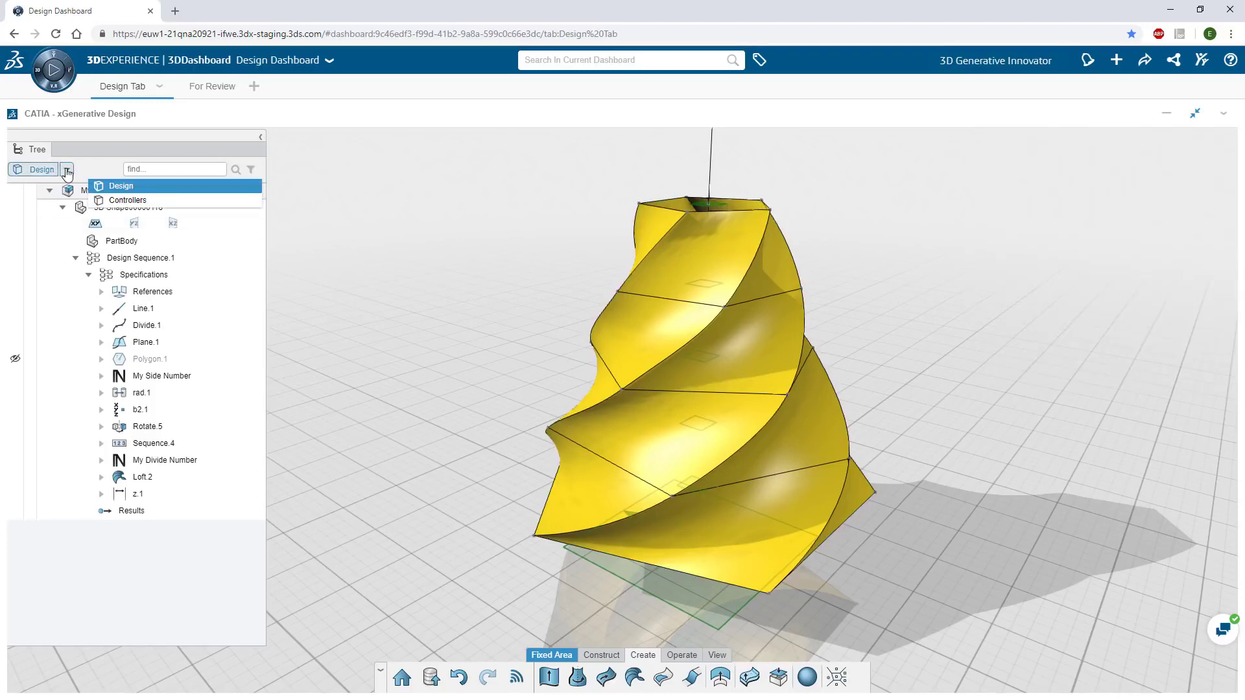
pyautogui.click(137, 201)
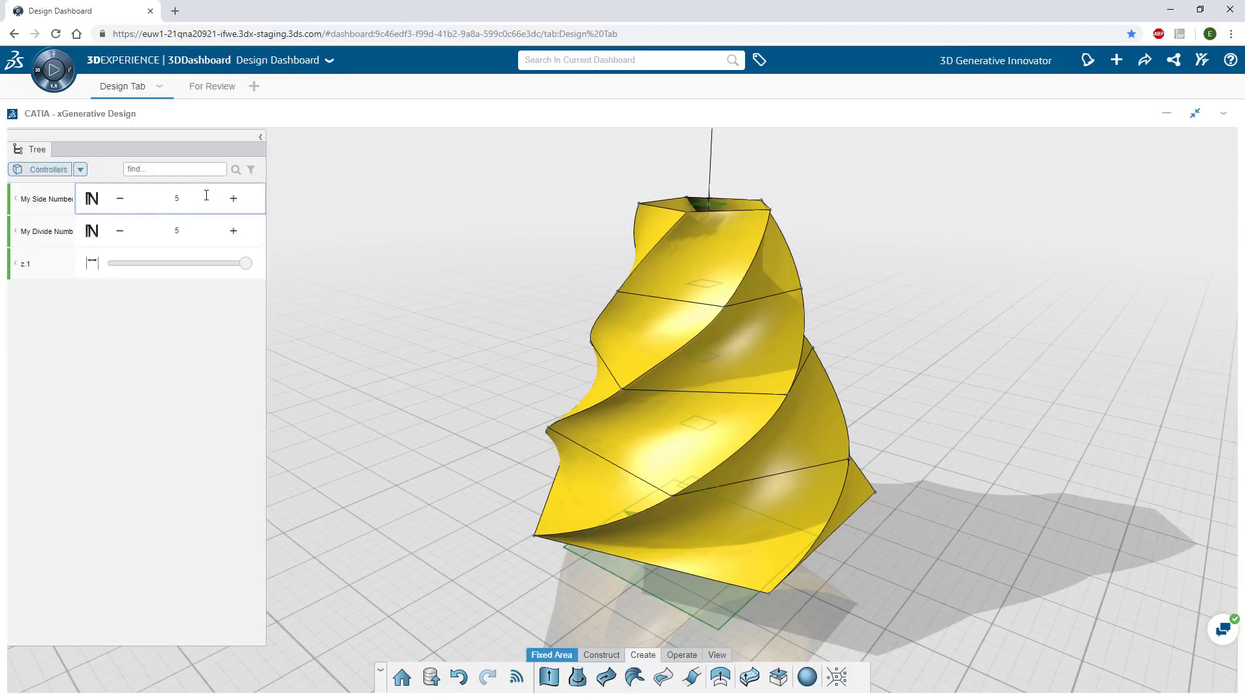
pyautogui.click(234, 197)
pyautogui.click(119, 197)
pyautogui.click(120, 198)
pyautogui.click(234, 198)
pyautogui.click(233, 231)
pyautogui.click(233, 231)
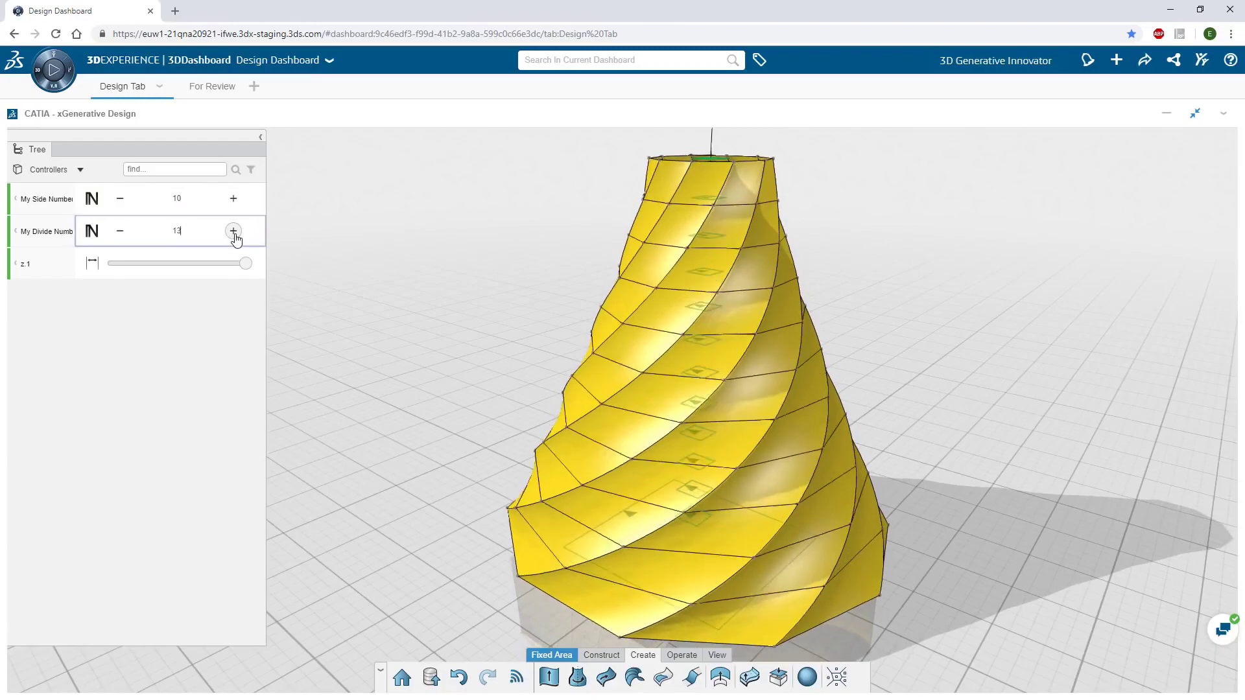
pyautogui.click(120, 231)
pyautogui.click(119, 231)
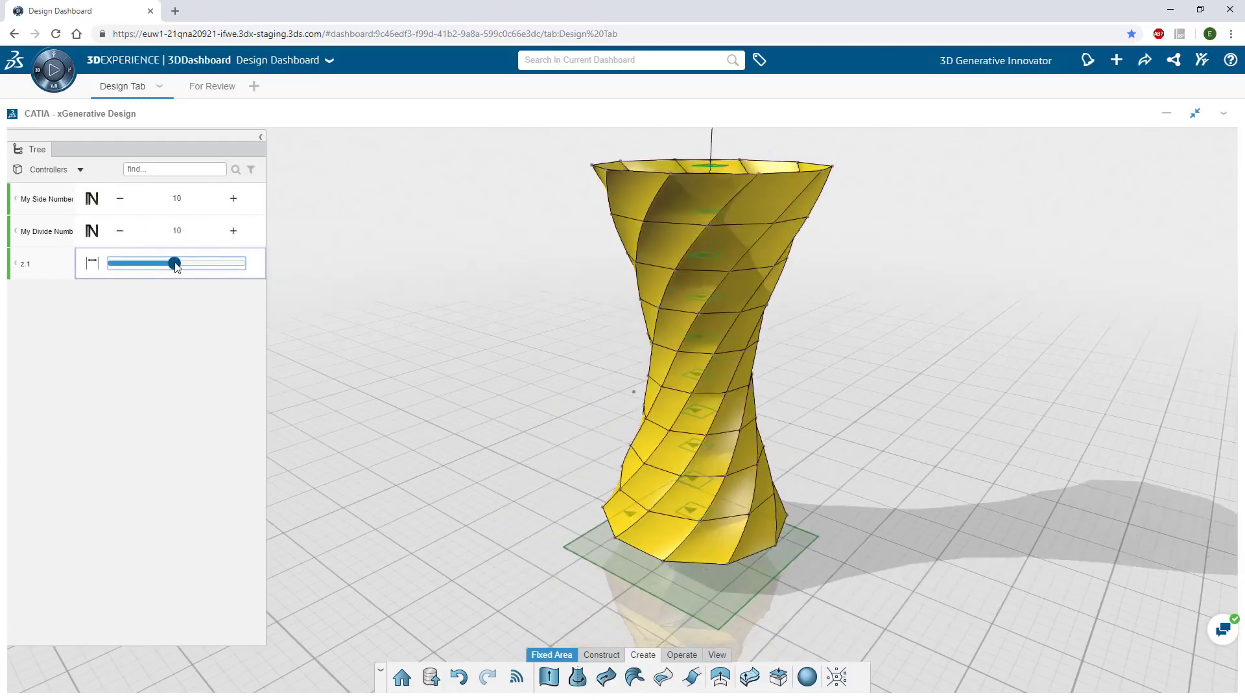